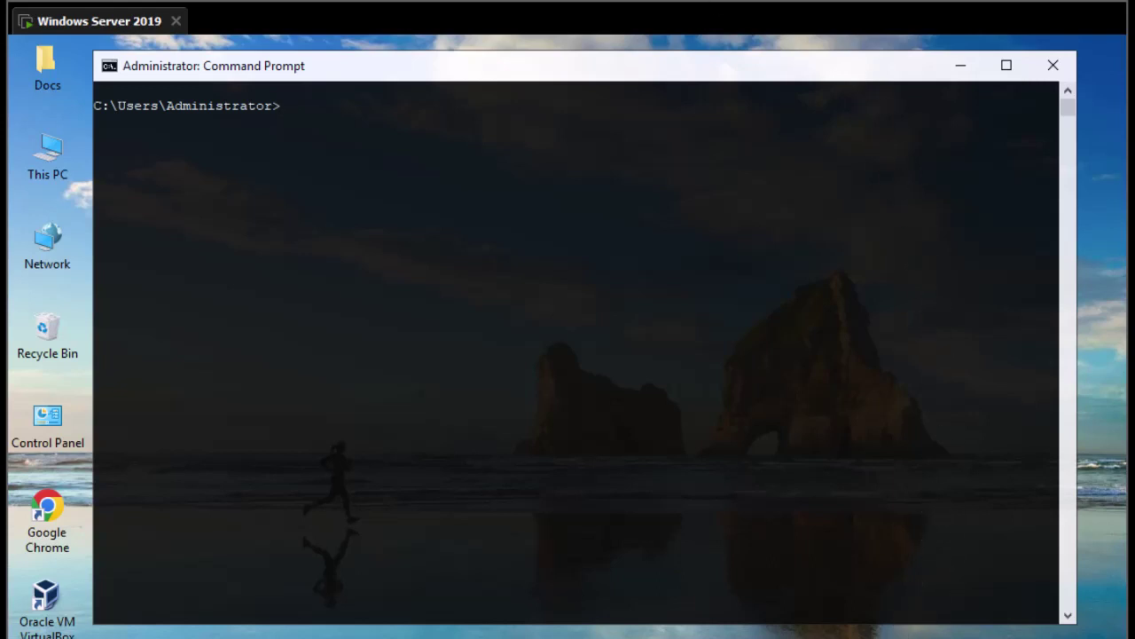
# - View the three users in the Sales OU, return to aminos.local, and minimize ADUC
pyautogui.click(529, 596)
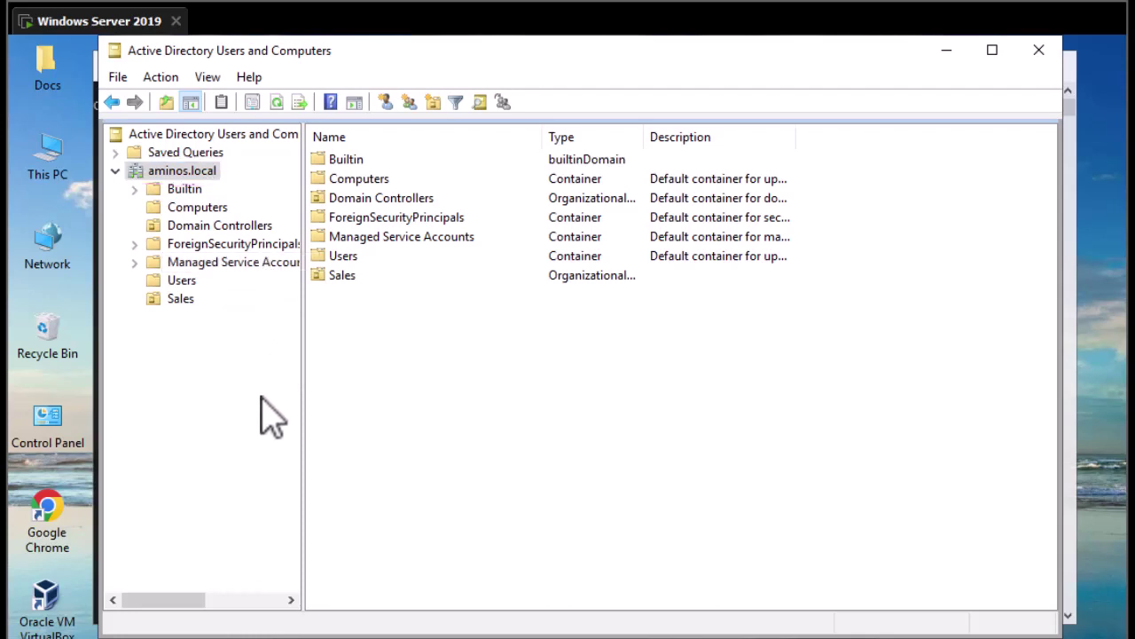
pyautogui.click(175, 300)
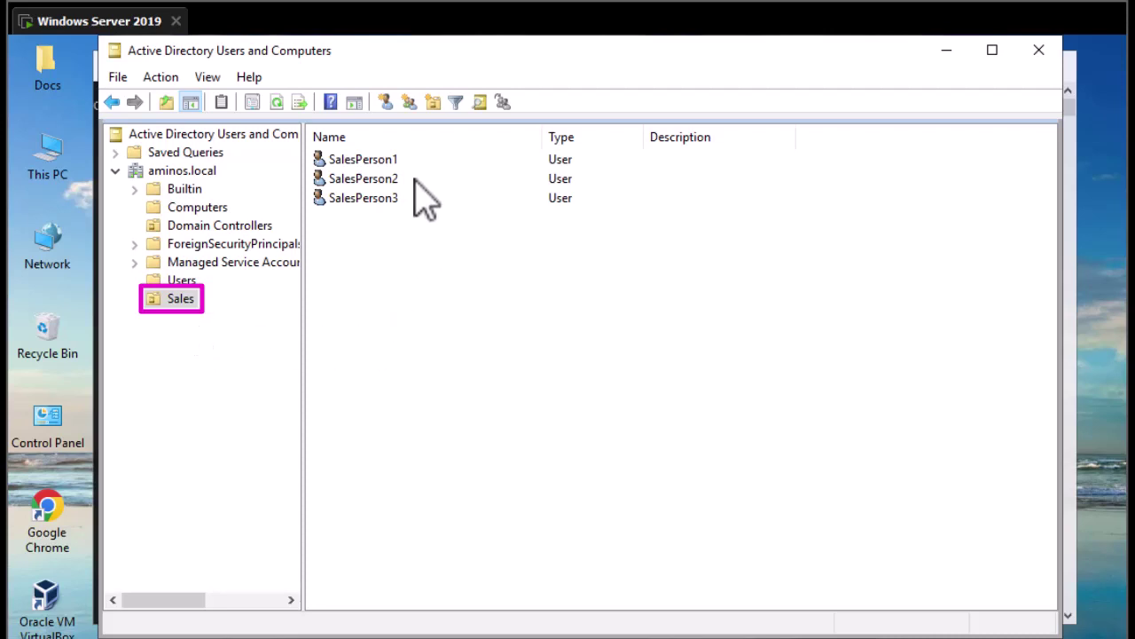
pyautogui.click(211, 174)
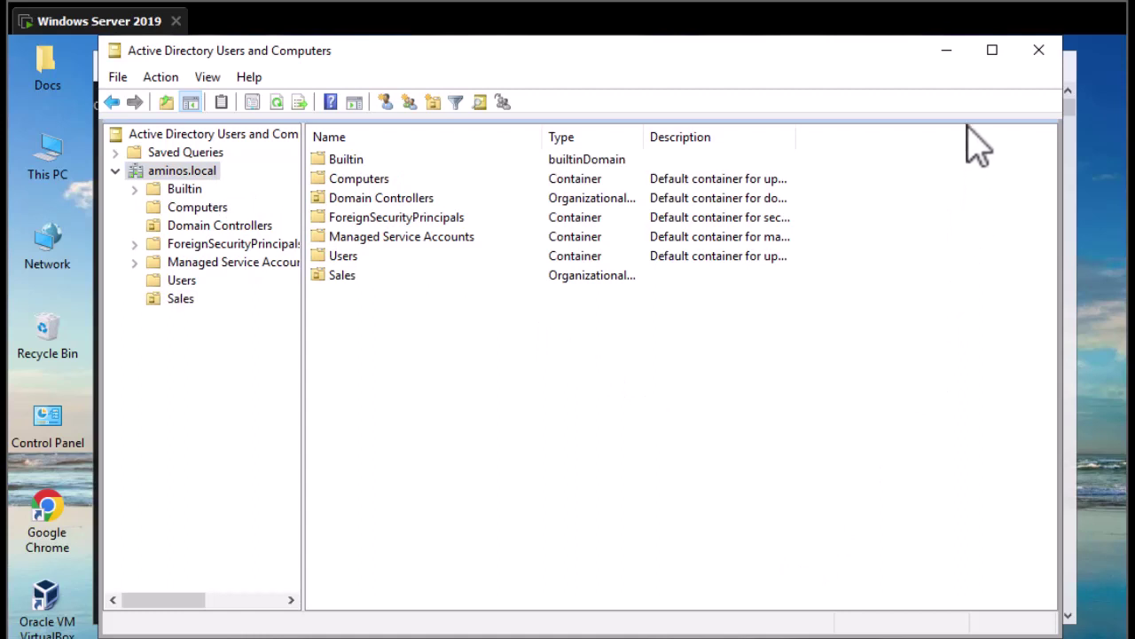
pyautogui.click(950, 51)
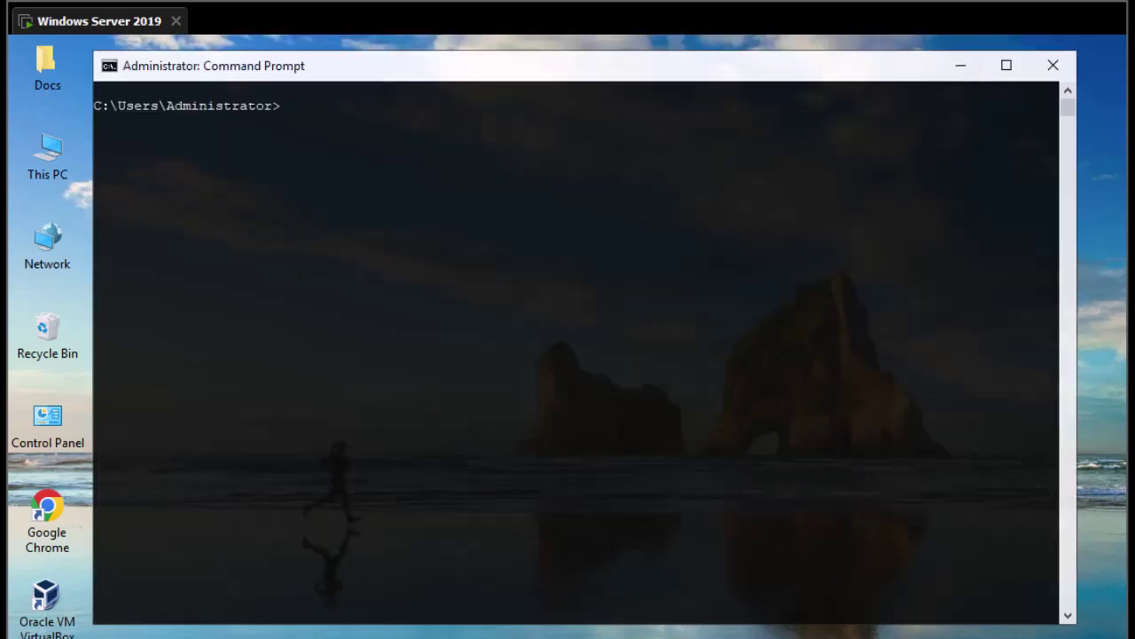
# - Start Add Roles and Features for SRV-W2K19, keeping role-based install and skipping roles
pyautogui.click(621, 638)
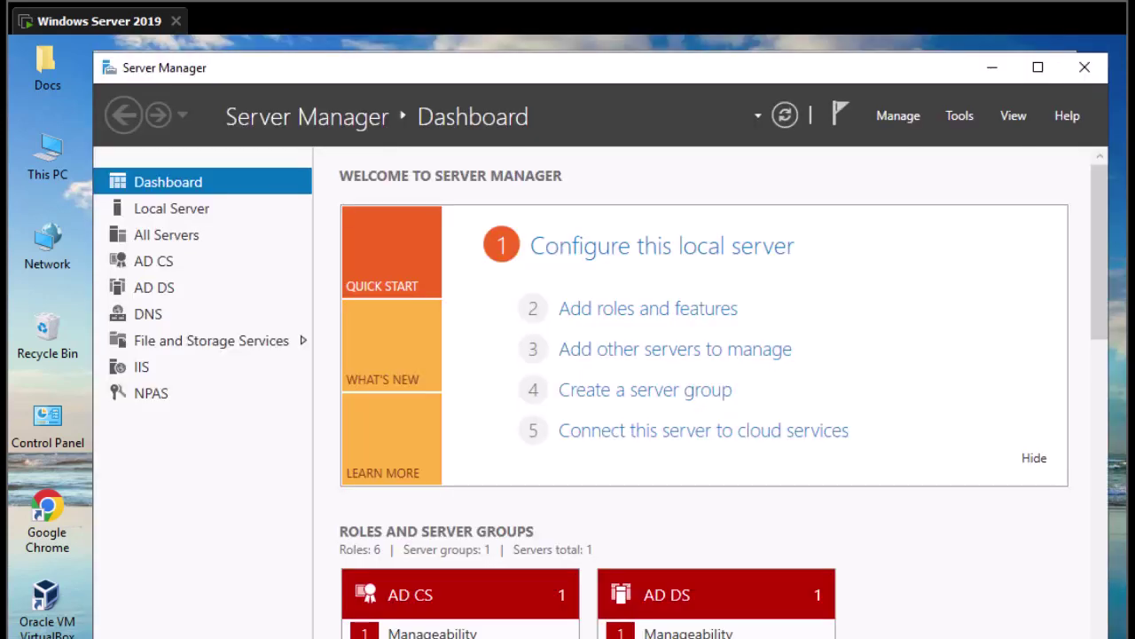
pyautogui.click(621, 312)
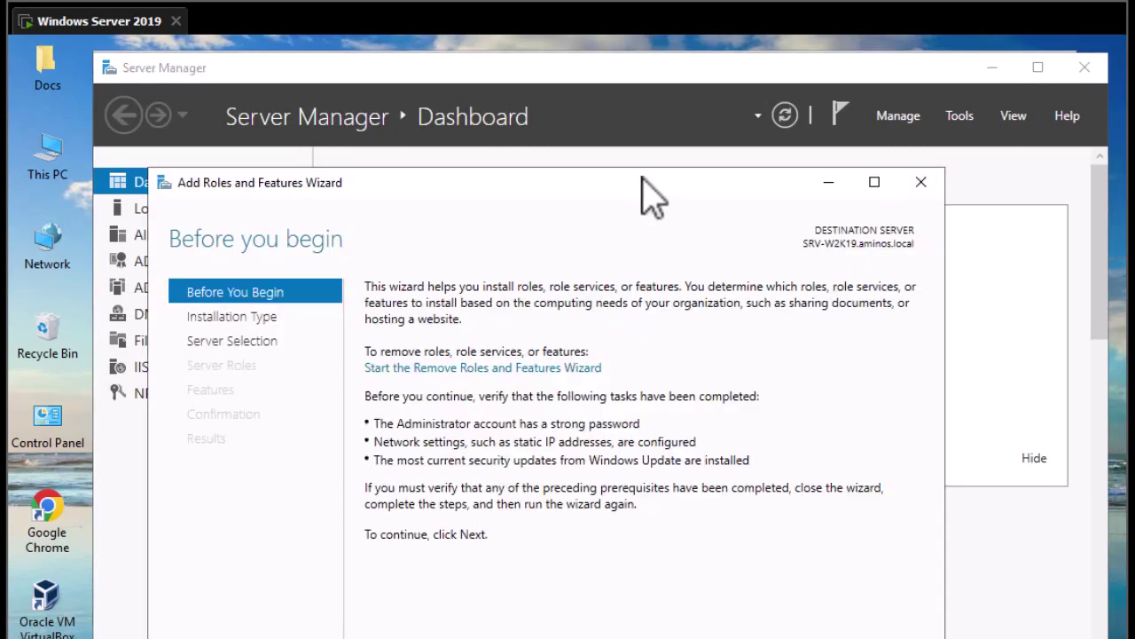
pyautogui.moveTo(651, 184); pyautogui.dragTo(663, 83)
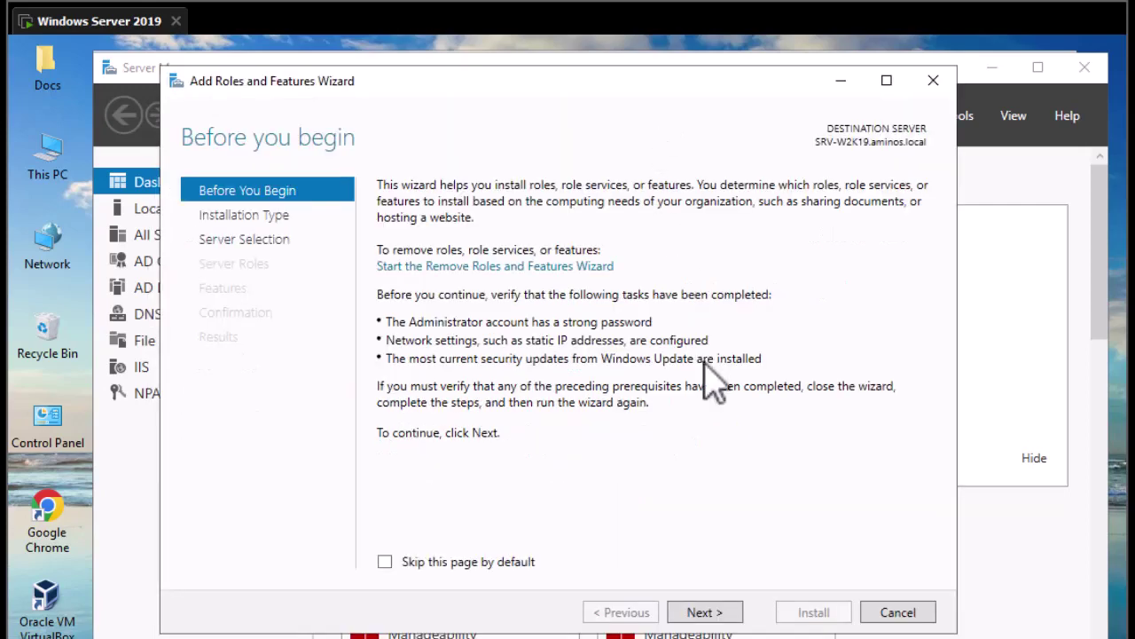
pyautogui.click(701, 612)
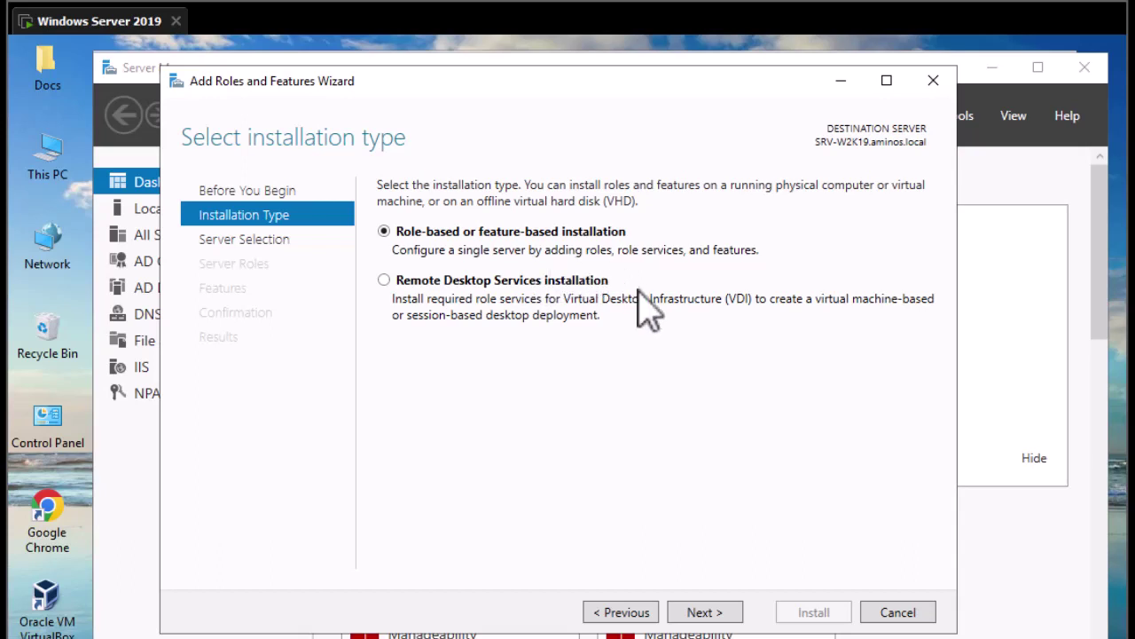
pyautogui.click(692, 612)
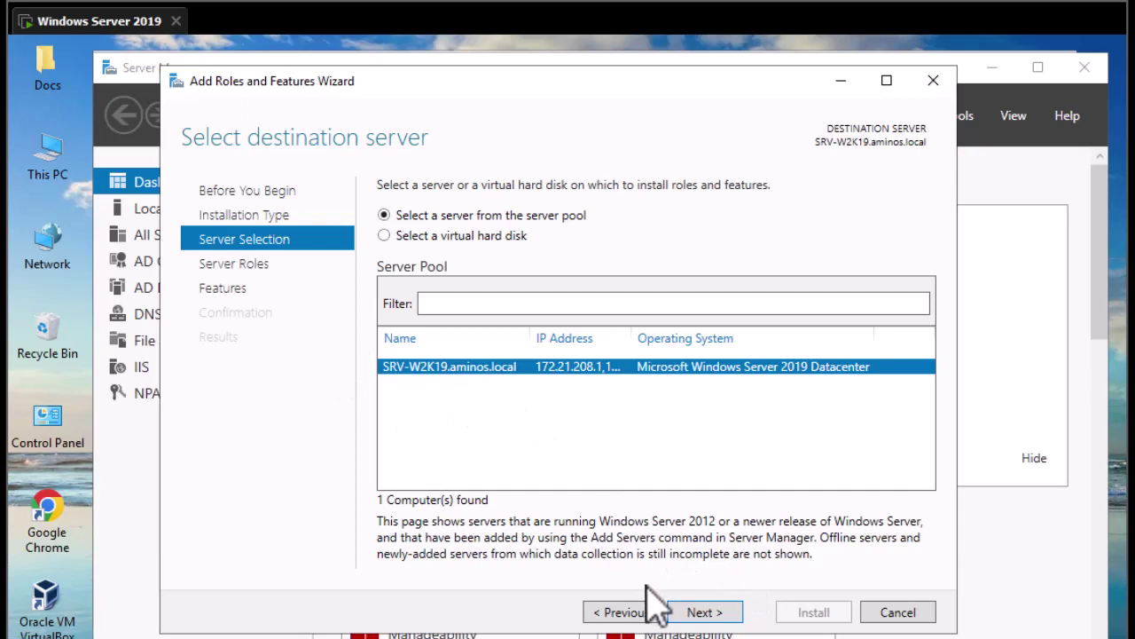
pyautogui.click(703, 613)
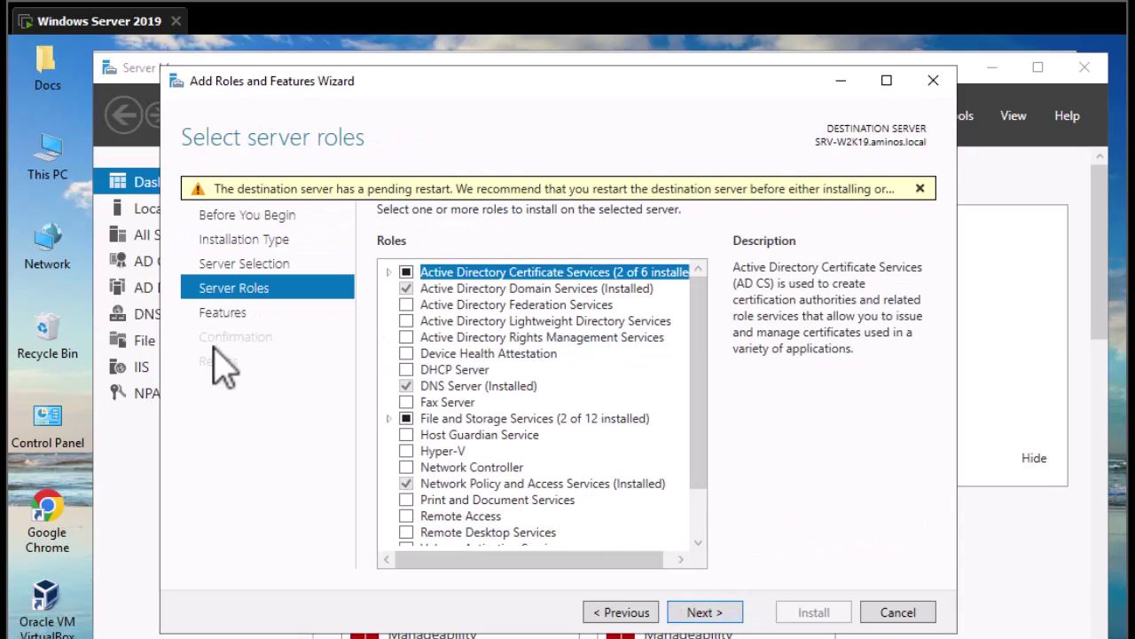
pyautogui.click(704, 613)
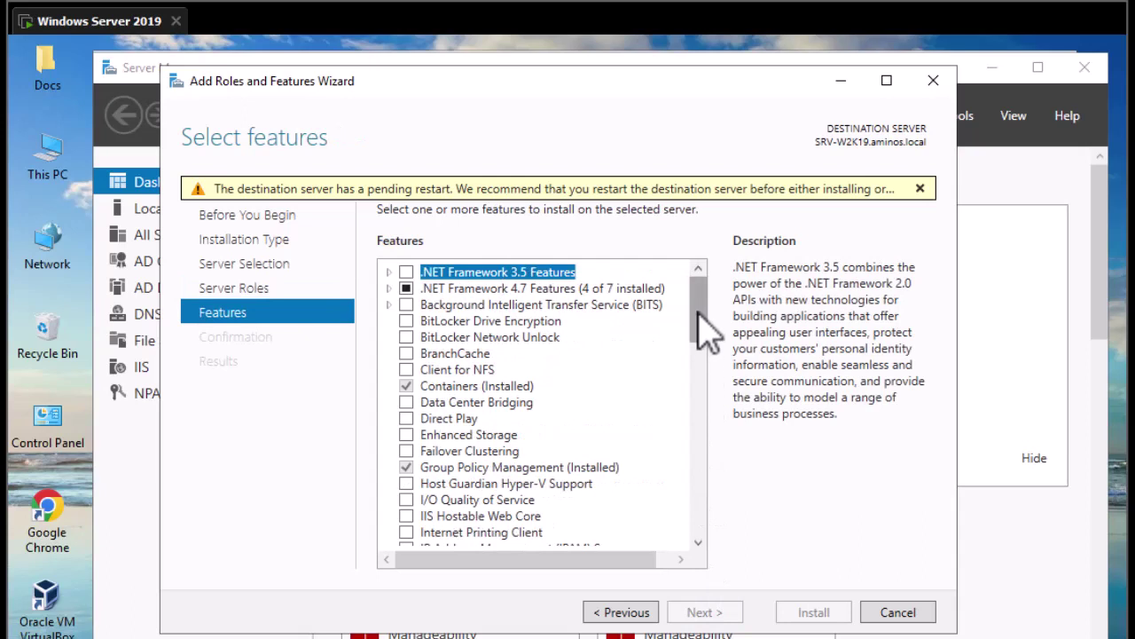
# - Tick Windows Server Backup in the Features list and continue to confirmation
pyautogui.moveTo(701, 315); pyautogui.dragTo(705, 488)
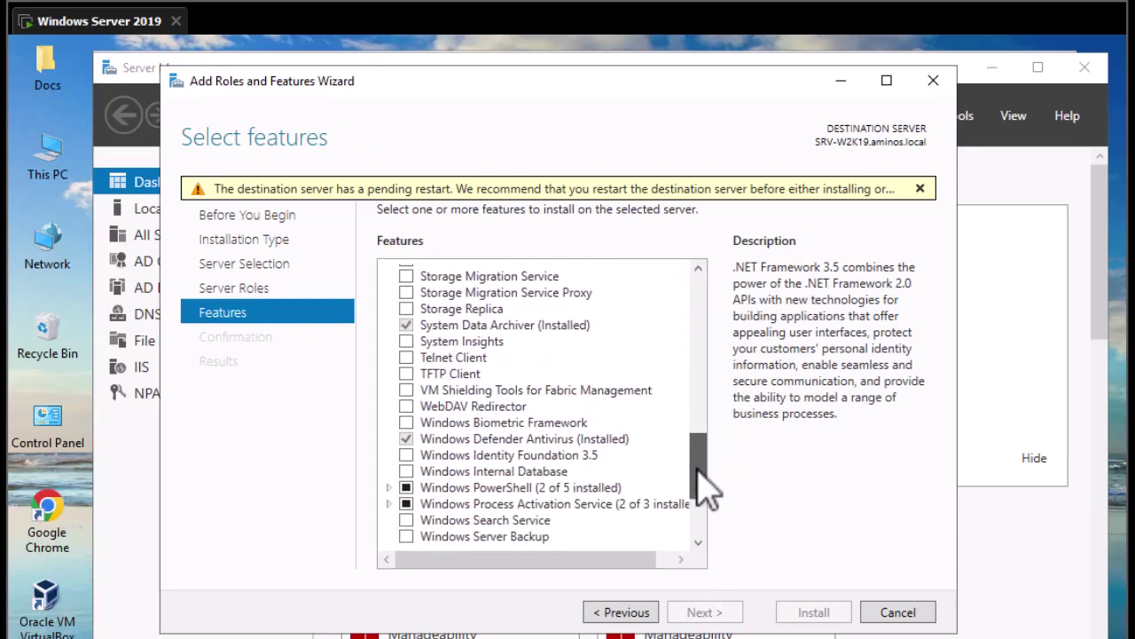
pyautogui.moveTo(705, 488); pyautogui.dragTo(704, 502)
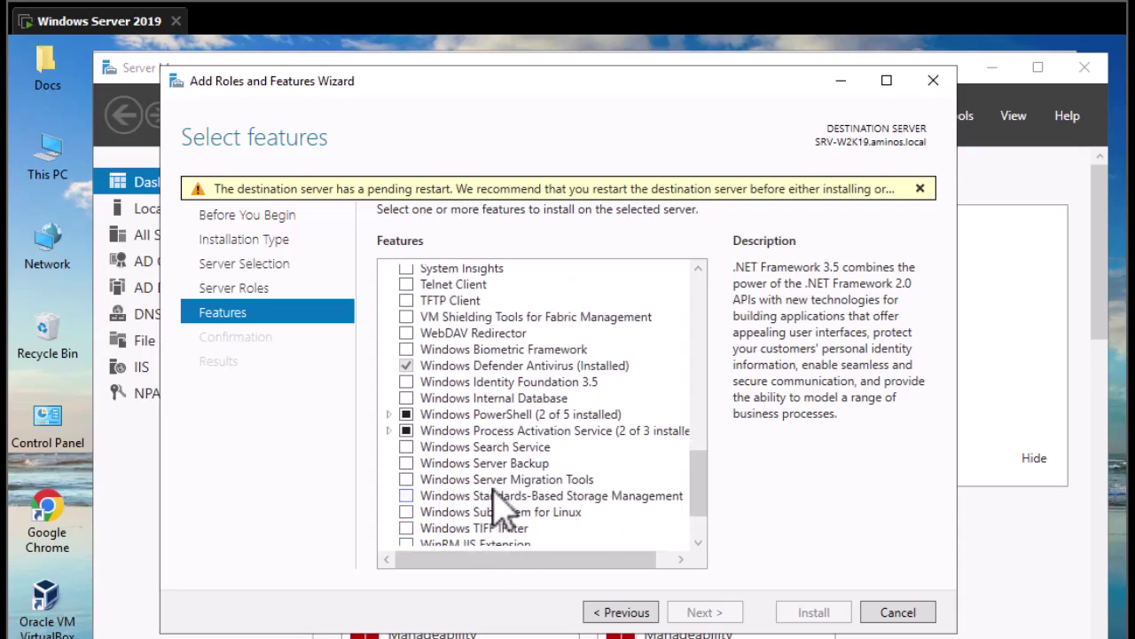
pyautogui.click(406, 463)
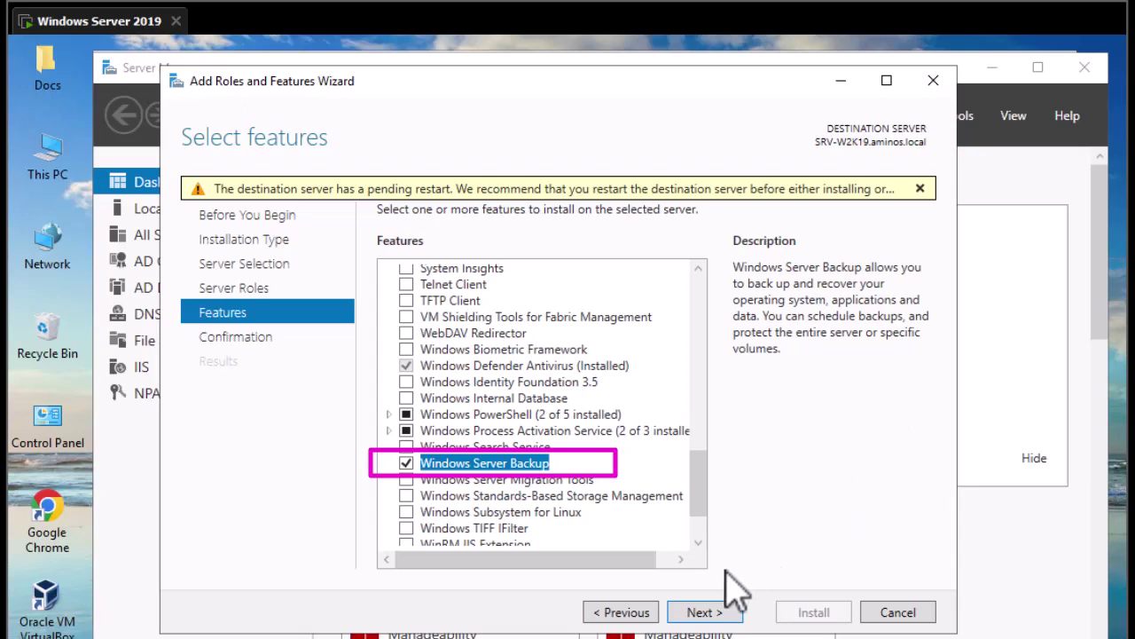
pyautogui.click(717, 612)
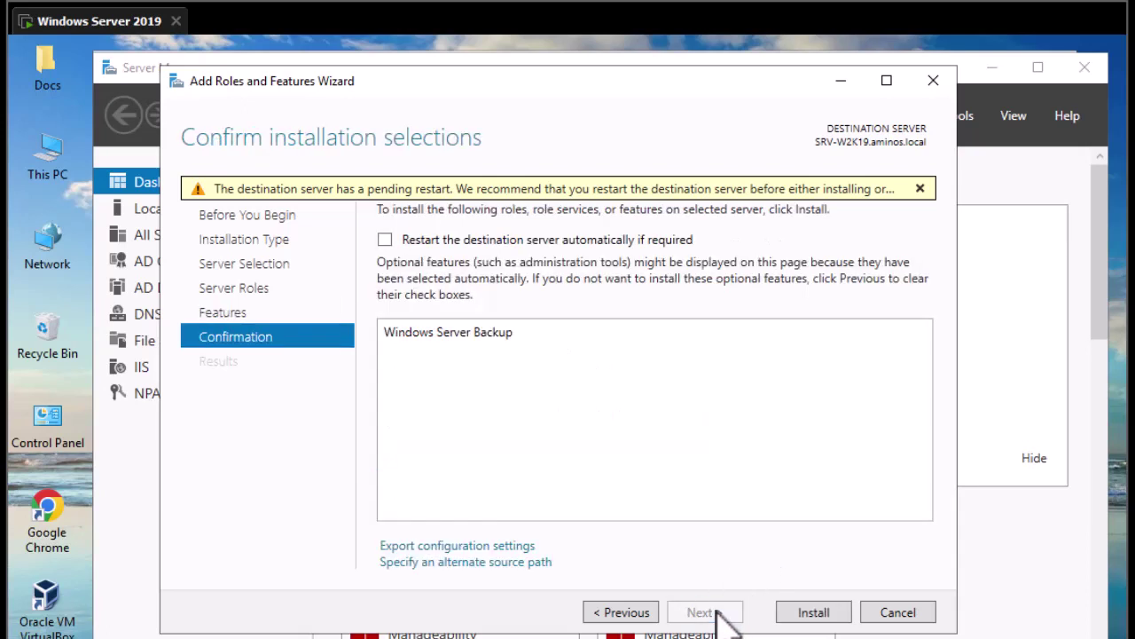
# - Install Windows Server Backup, check the pending-restart notification, and close Server Manager
pyautogui.click(814, 612)
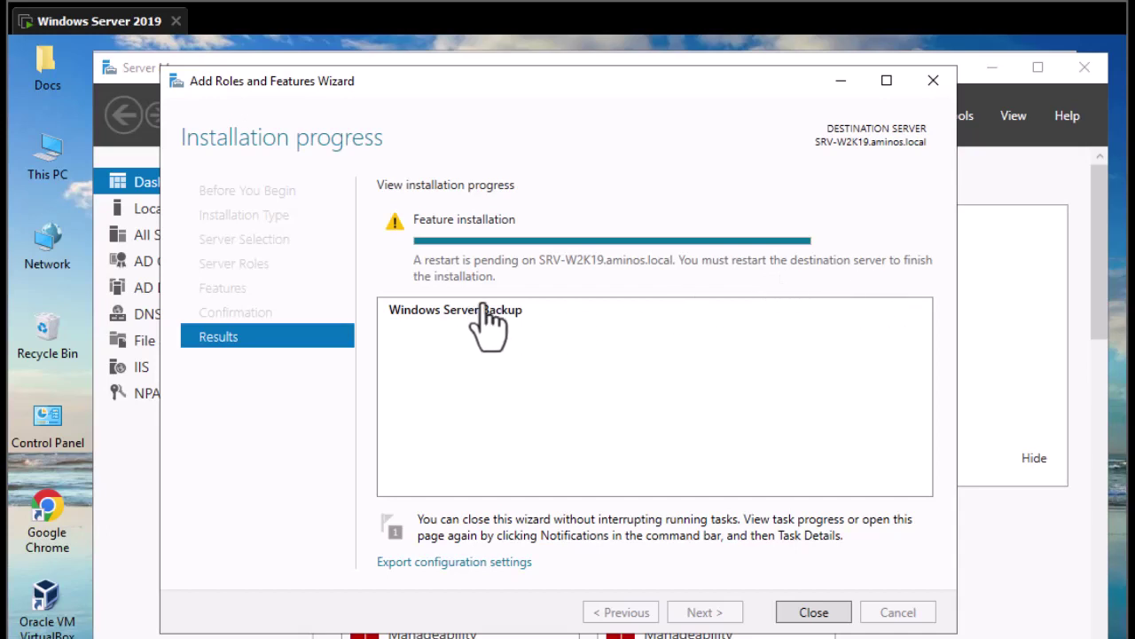
pyautogui.click(812, 612)
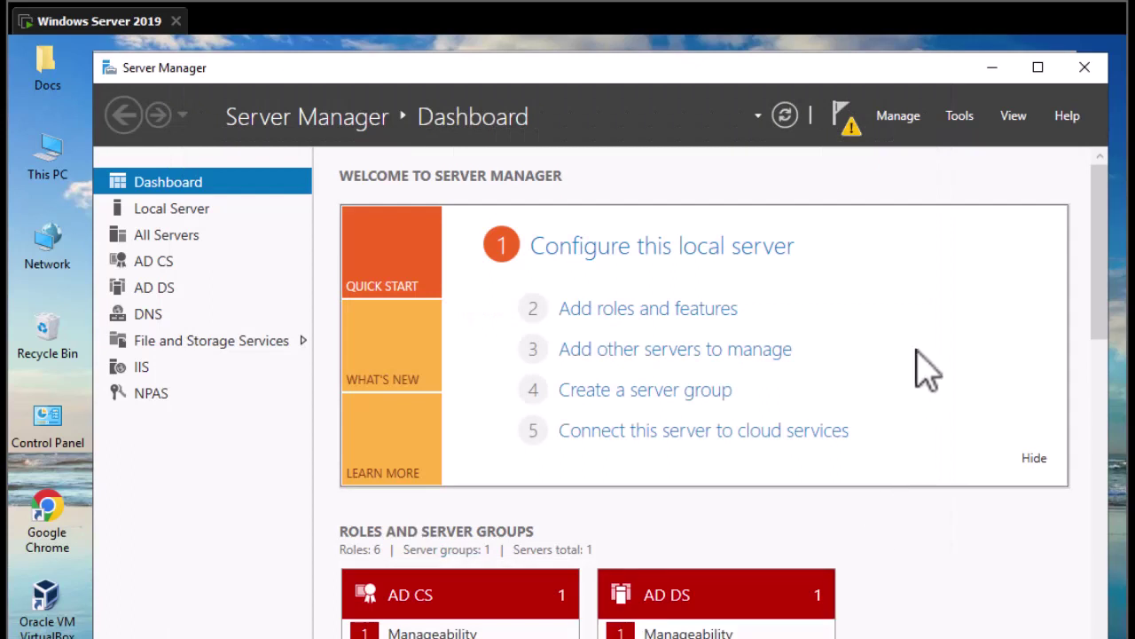
pyautogui.click(847, 122)
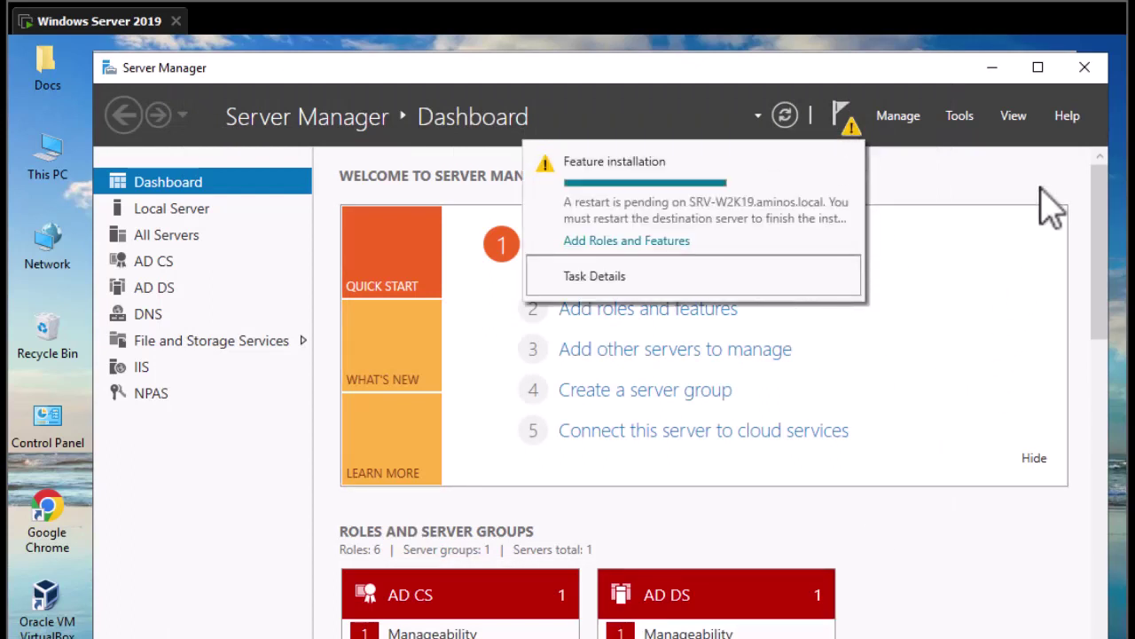
pyautogui.click(1085, 69)
pyautogui.click(1085, 69)
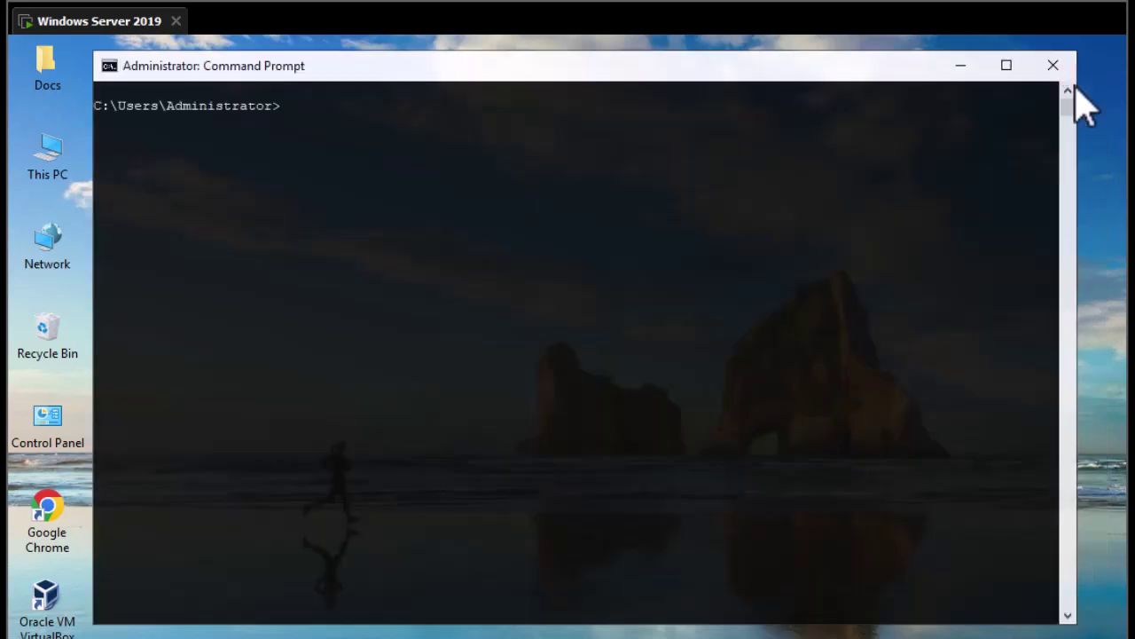
# - Close Command Prompt and ADUC, then restart the server with reason Other (Planned)
pyautogui.click(1068, 71)
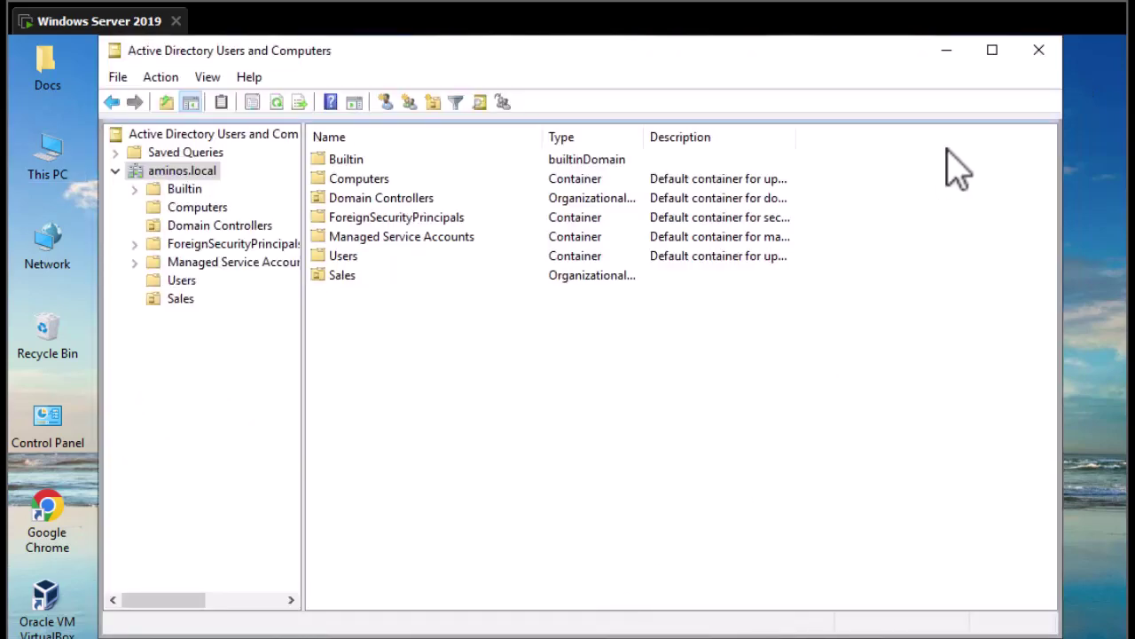
pyautogui.click(1049, 55)
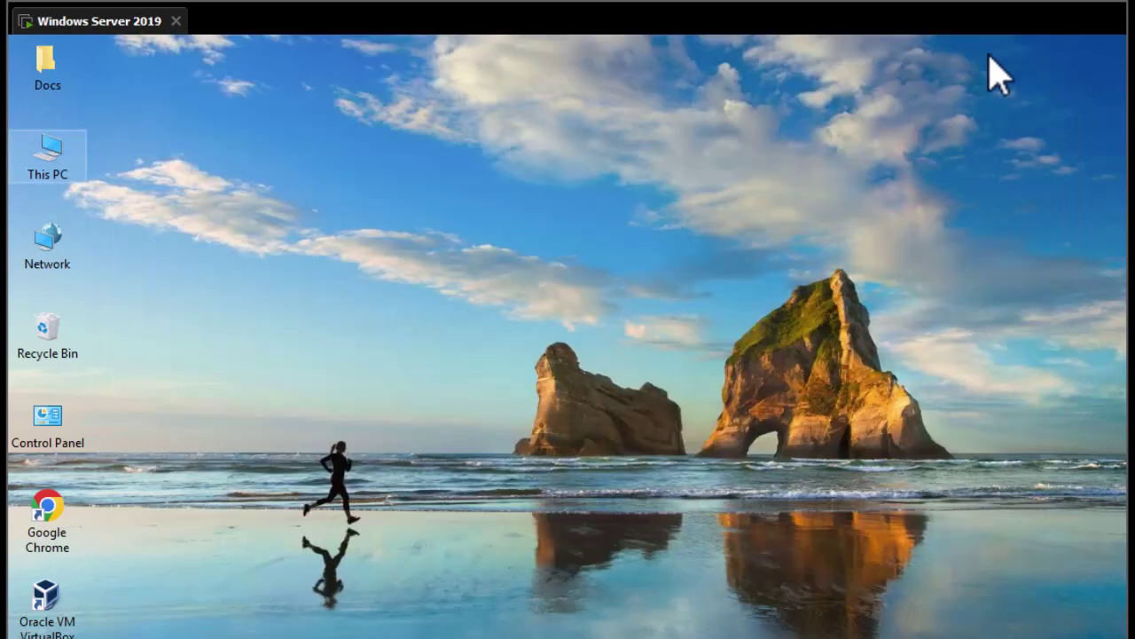
pyautogui.press('super')
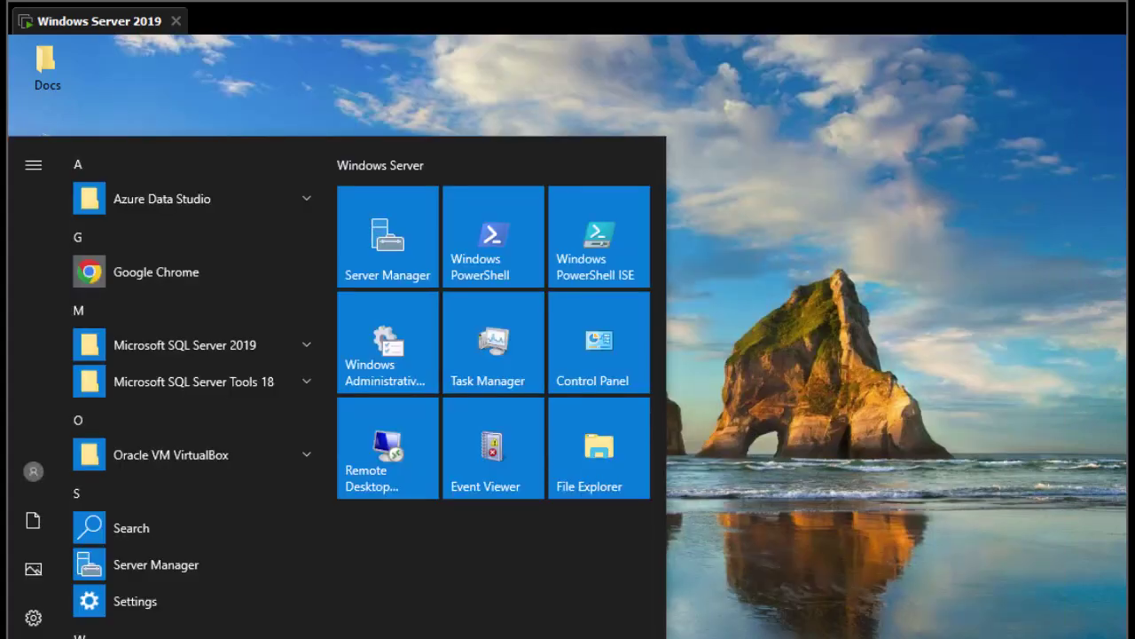
pyautogui.click(33, 635)
pyautogui.click(36, 611)
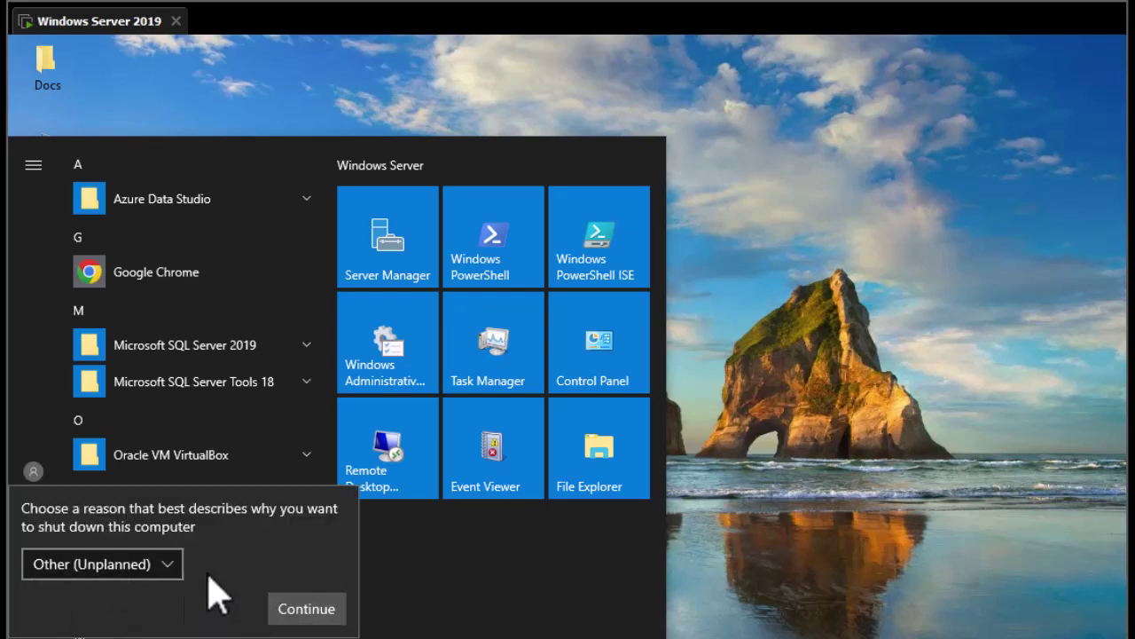
pyautogui.click(176, 572)
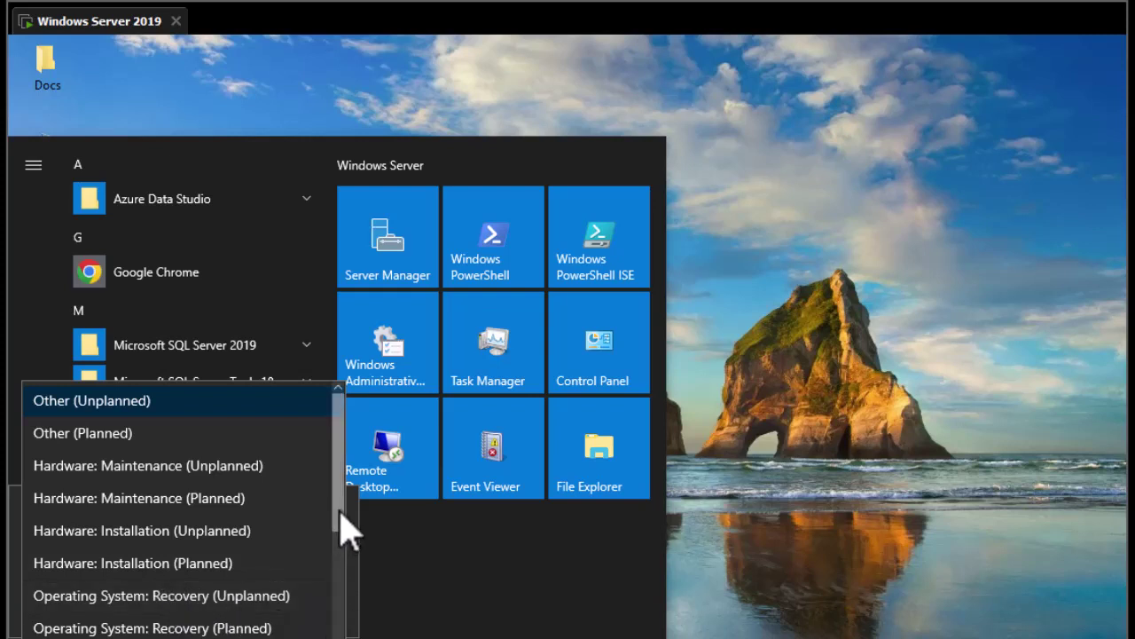
pyautogui.moveTo(340, 515); pyautogui.dragTo(331, 454)
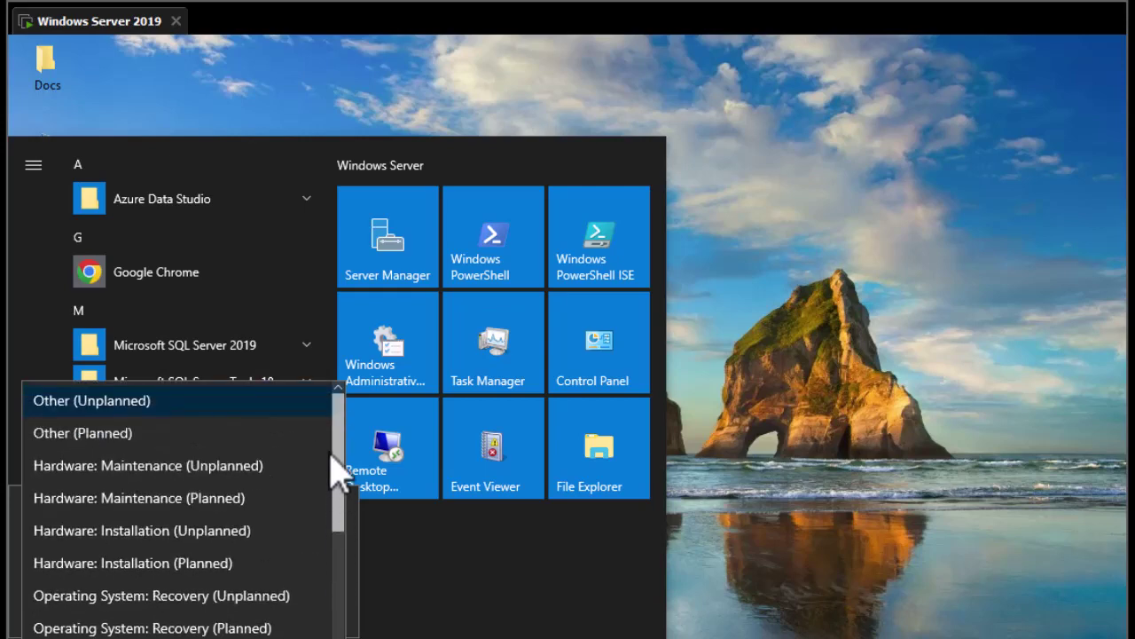
pyautogui.click(108, 439)
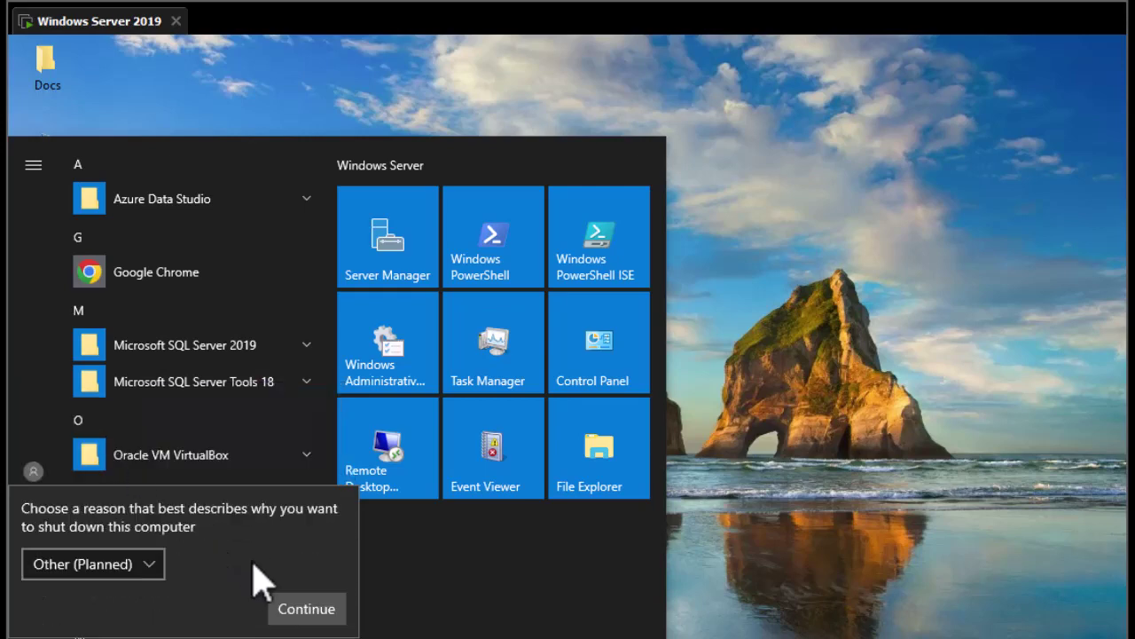
pyautogui.click(293, 611)
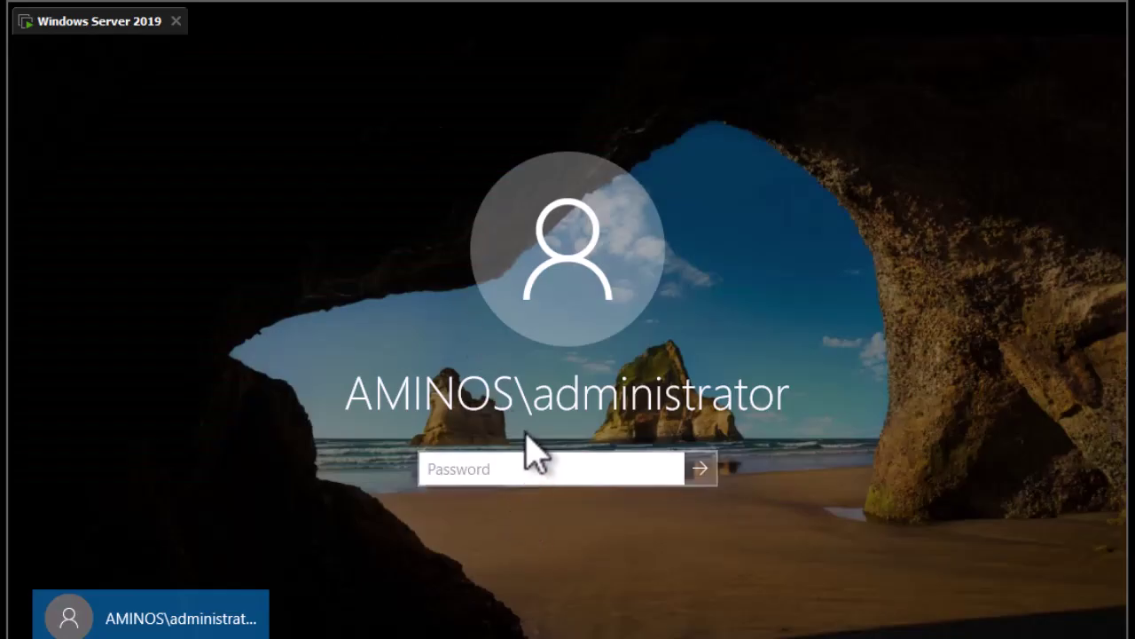
# - Sign in to the domain administrator account with its password
pyautogui.write('*********')
pyautogui.press('Return')
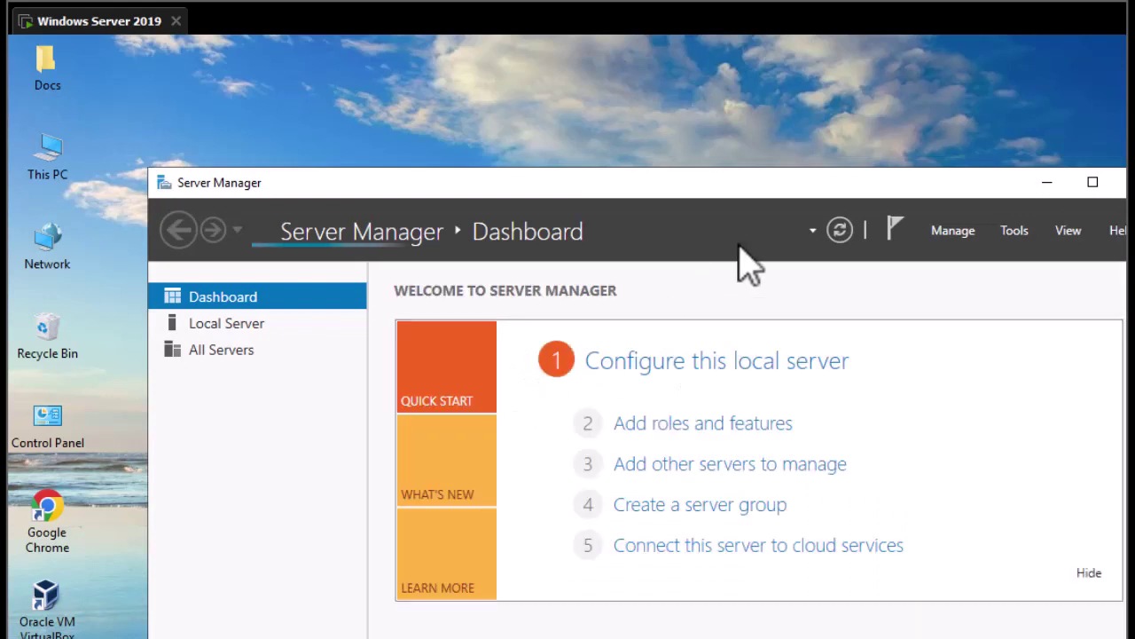
# - Maximize Server Manager and launch Windows Server Backup from its Tools list
pyautogui.doubleClick(748, 189)
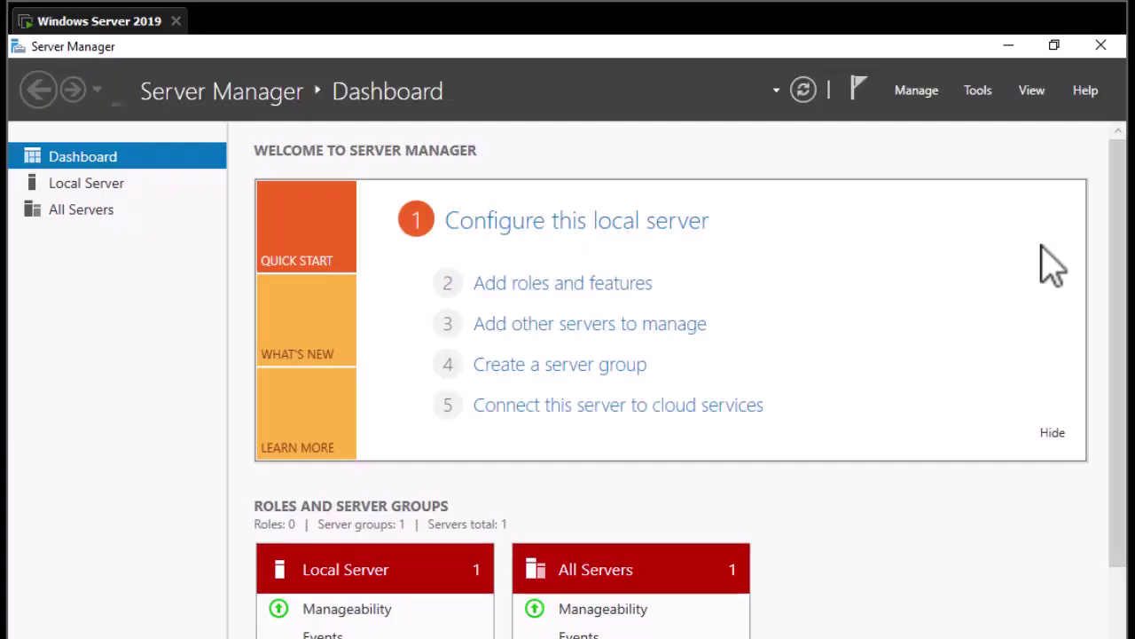
pyautogui.click(990, 98)
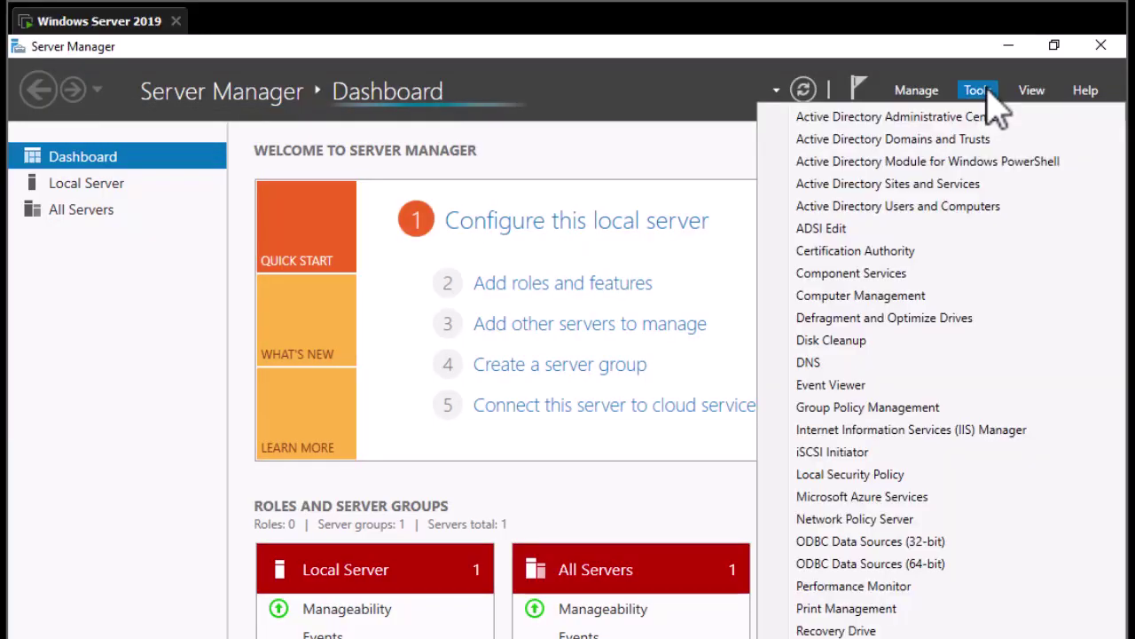
pyautogui.scroll(-1, 932, 621)
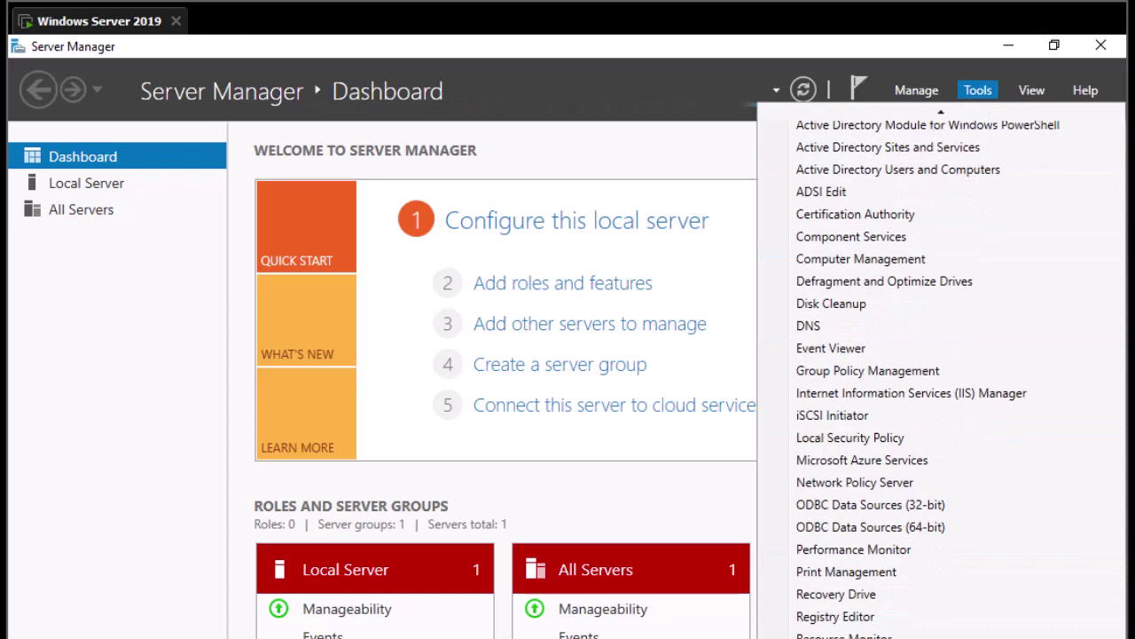
pyautogui.scroll(-4, 927, 630)
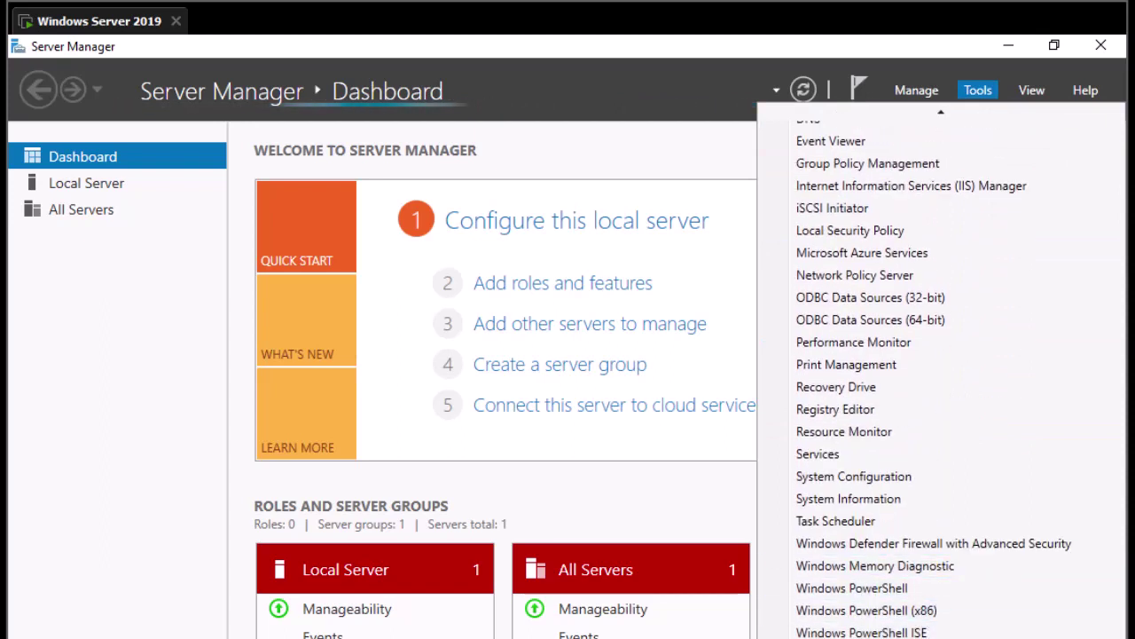
pyautogui.press('Escape')
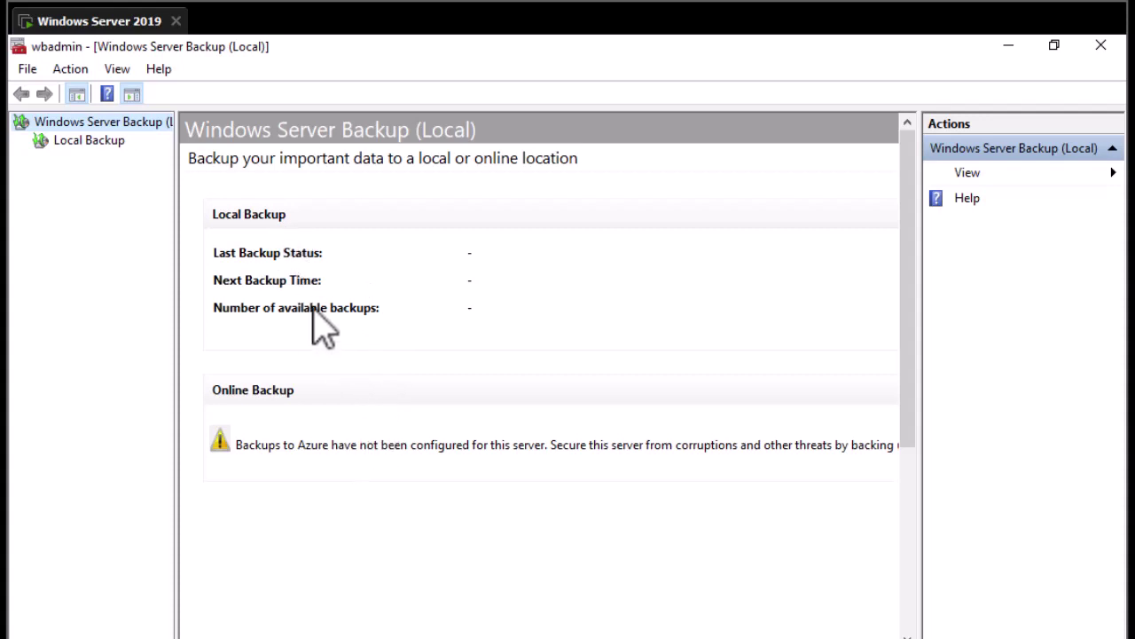
# - Check the Local Backup page, then close Windows Server Backup and Server Manager
pyautogui.click(108, 142)
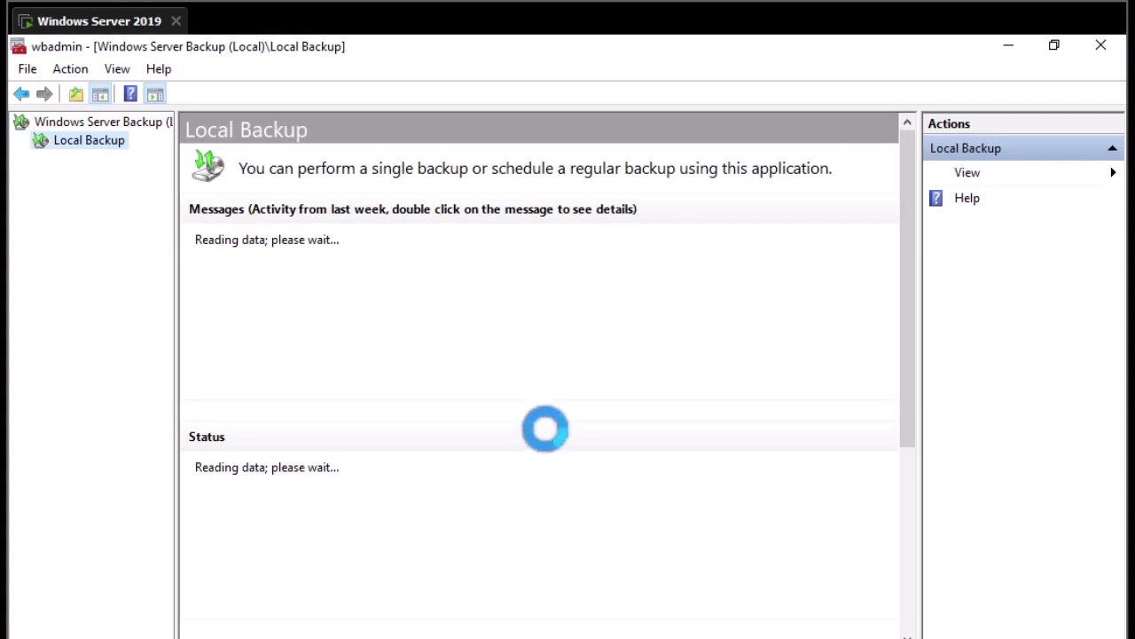
pyautogui.click(1094, 51)
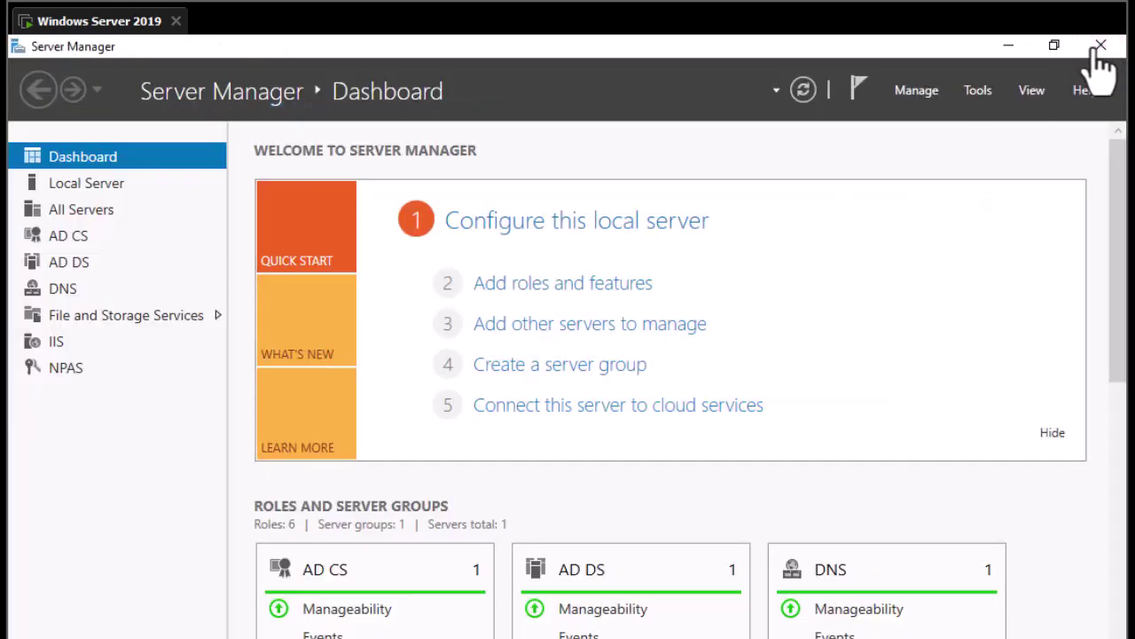
pyautogui.click(1098, 46)
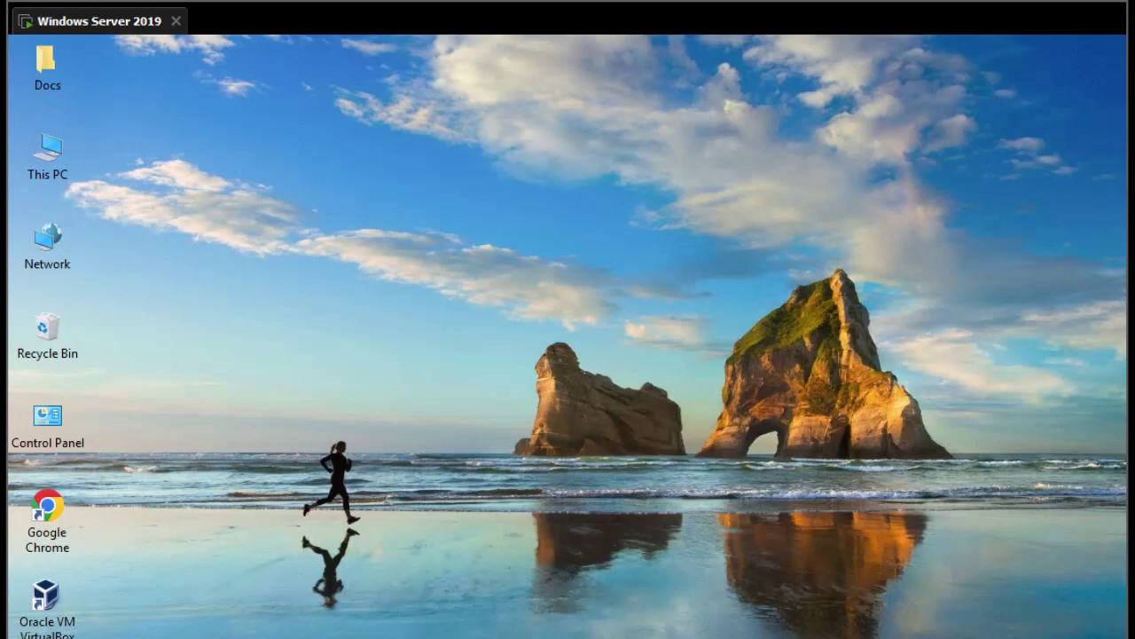
# - Search for cmd, run Command Prompt as administrator, and move its window up-left
pyautogui.press('super+s')
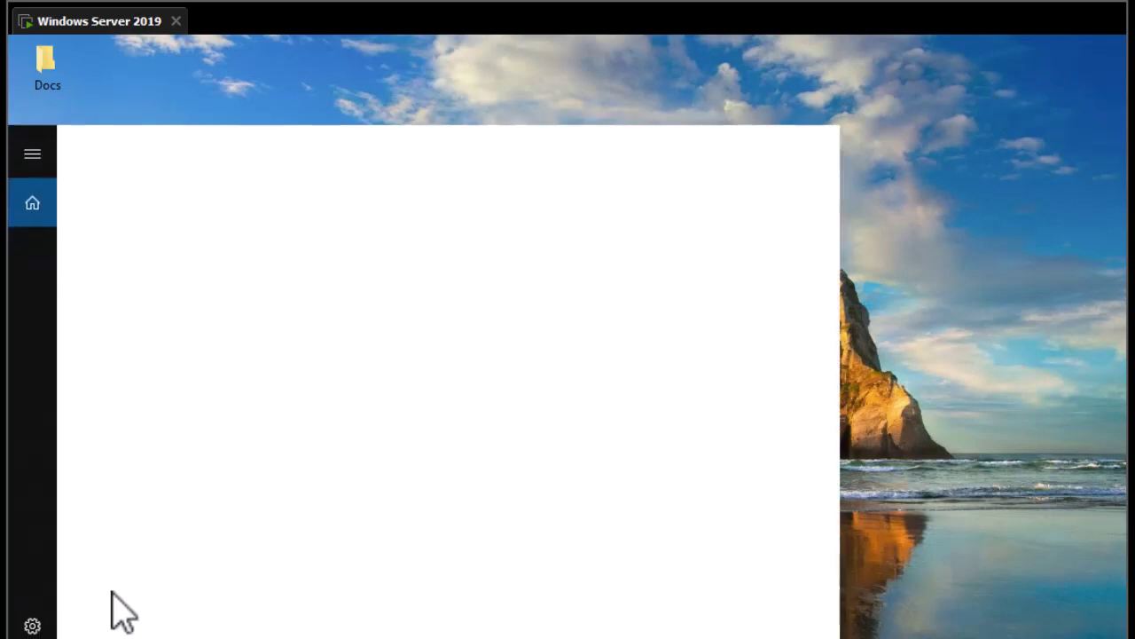
pyautogui.write('cmd')
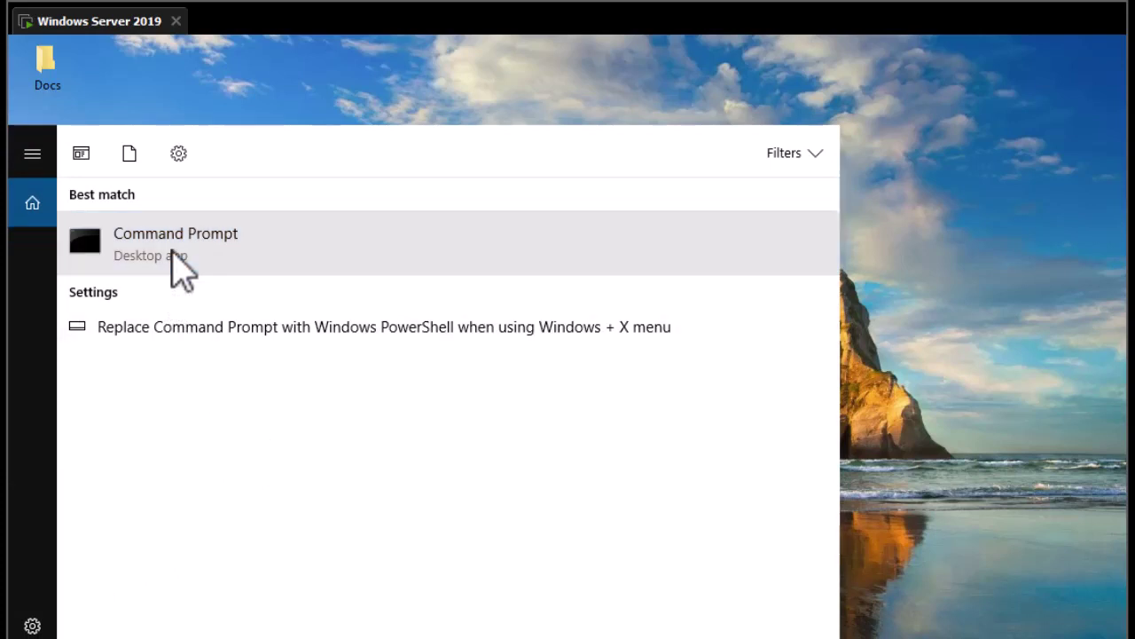
pyautogui.rightClick(180, 264)
pyautogui.click(265, 275)
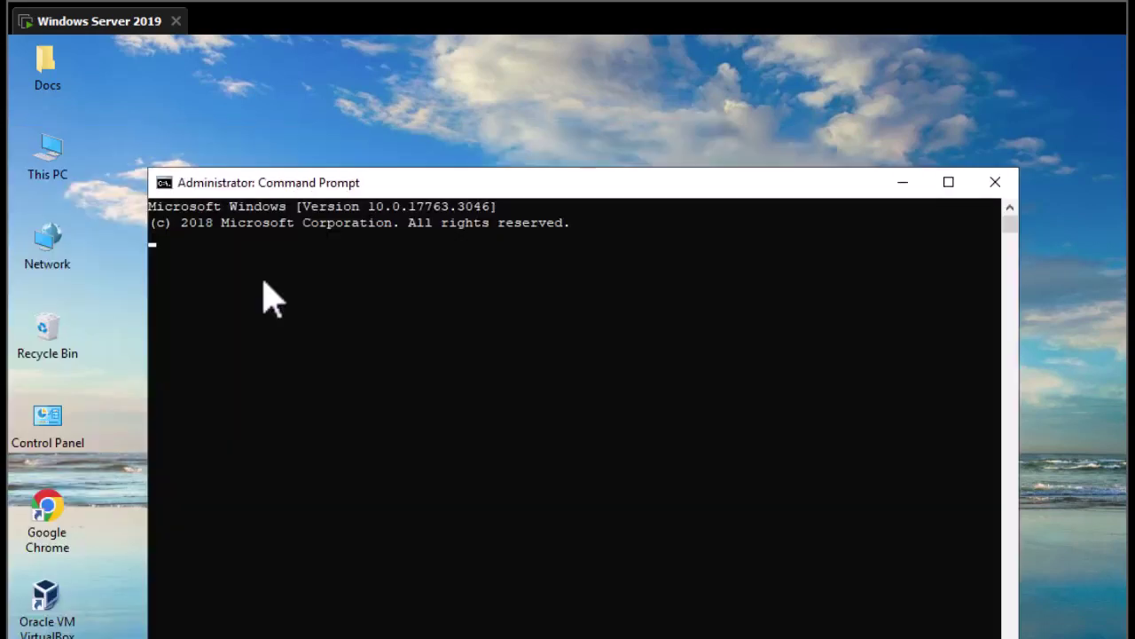
pyautogui.moveTo(438, 183); pyautogui.dragTo(408, 129)
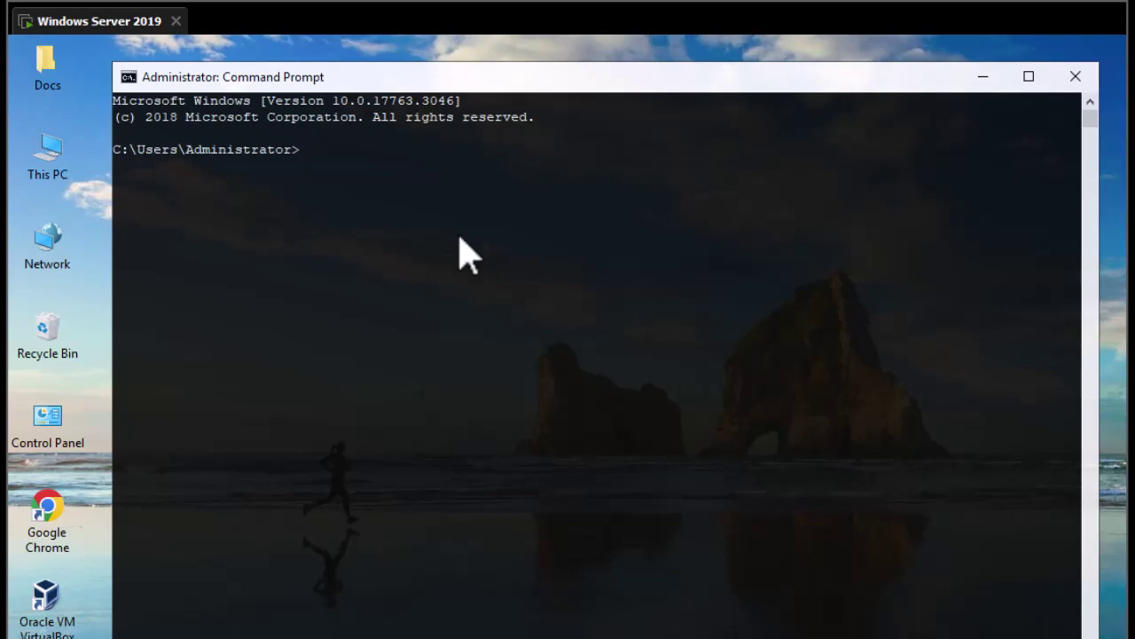
# - Type 'wbadmin start systemstatebackup -backuptarget:\\123.12' unrun, then select This PC
pyautogui.write('wbadmin')
pyautogui.write('start sy')
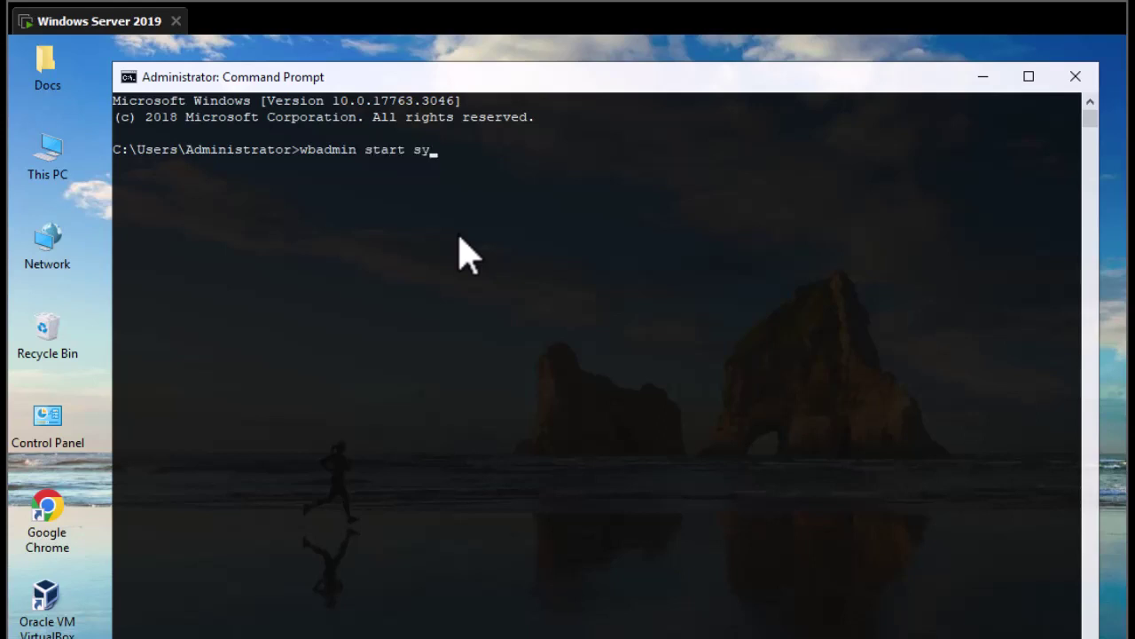
pyautogui.write('stemstatebackup -')
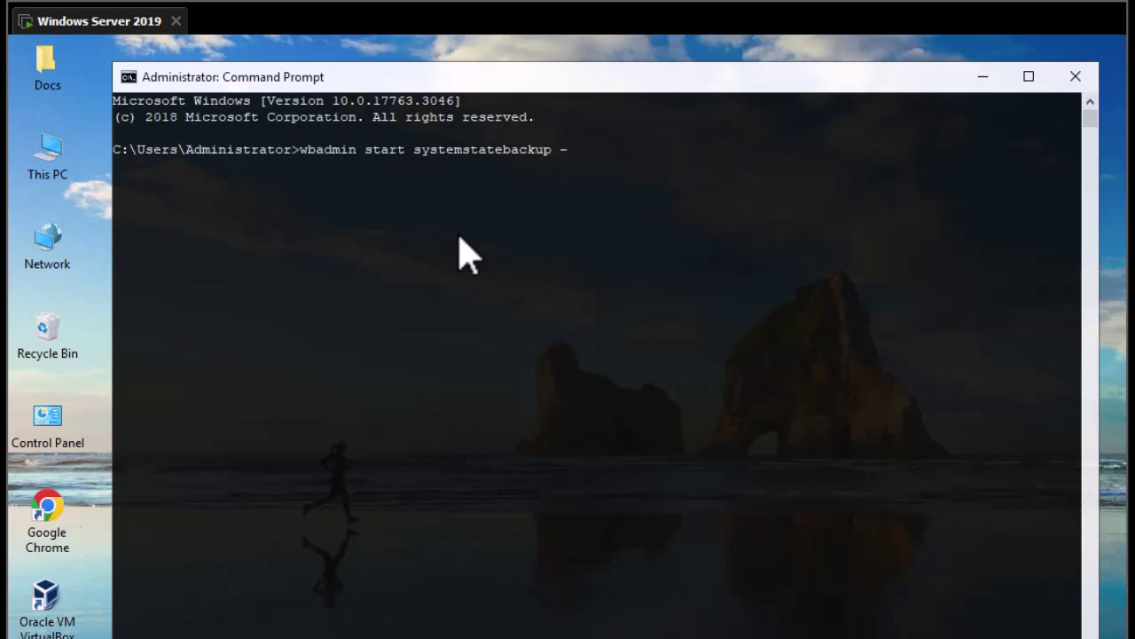
pyautogui.write('backuptarget')
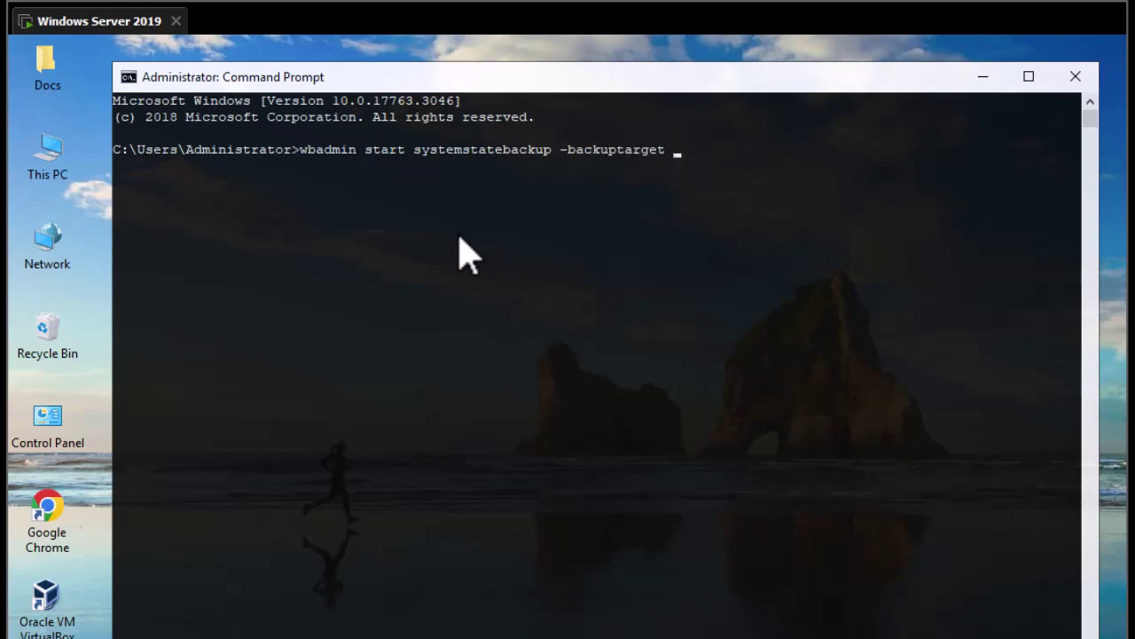
pyautogui.press('BackSpace')
pyautogui.write(':')
pyautogui.write('d')
pyautogui.write(';')
pyautogui.press('BackSpace')
pyautogui.write('\\\\123.12')
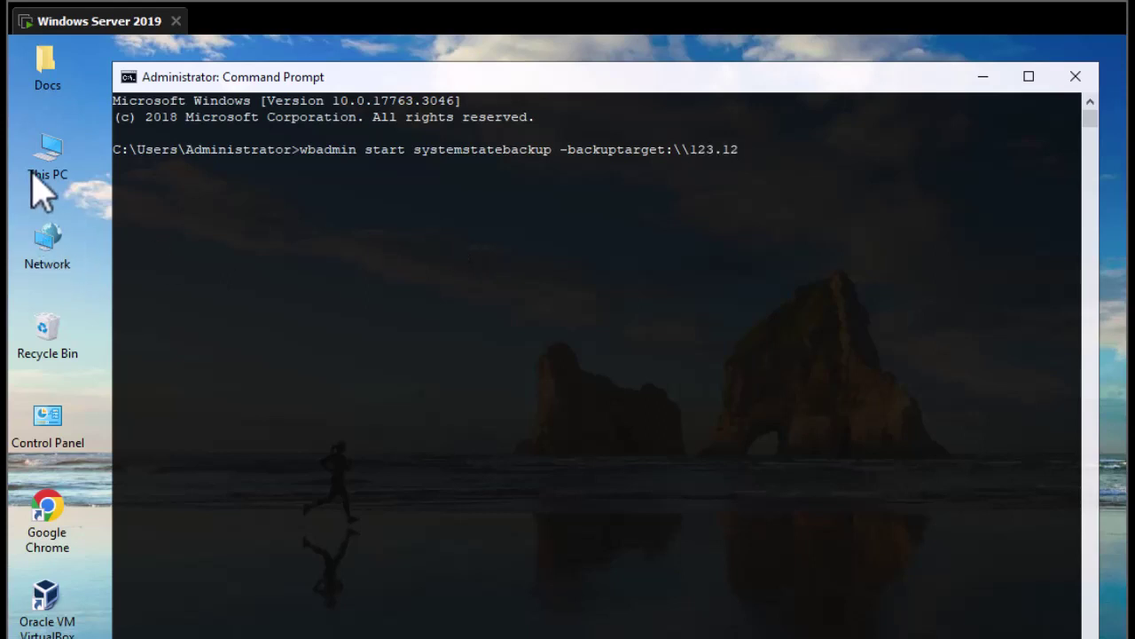
pyautogui.click(55, 161)
# - Create a new folder named Backup at the root of Local Disk (C:), then minimize Explorer
pyautogui.doubleClick(56, 161)
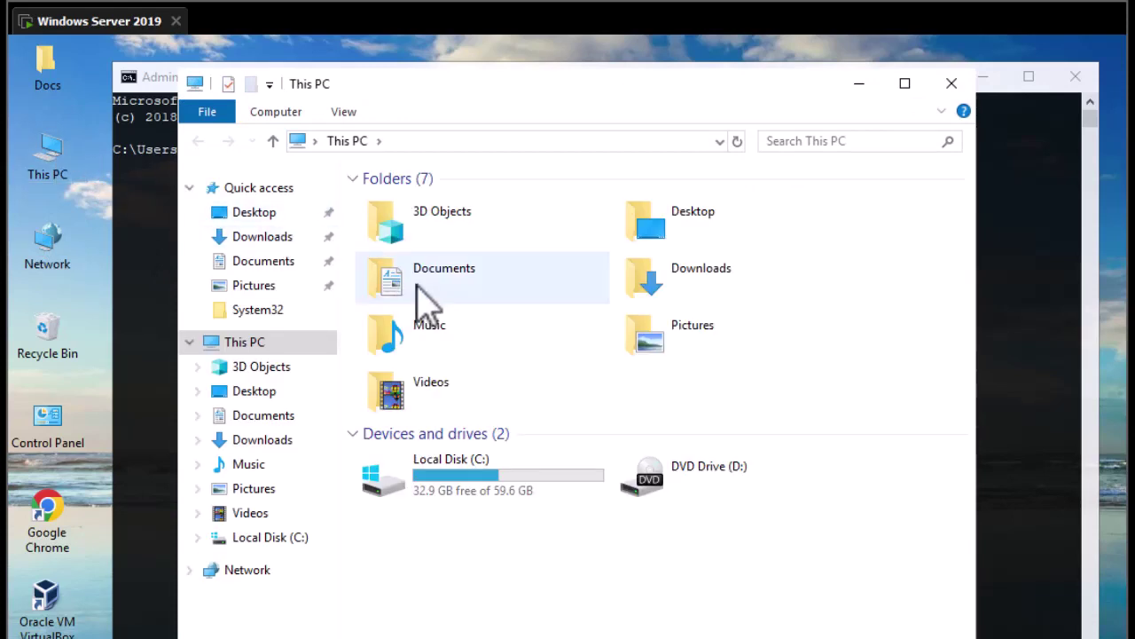
pyautogui.doubleClick(471, 485)
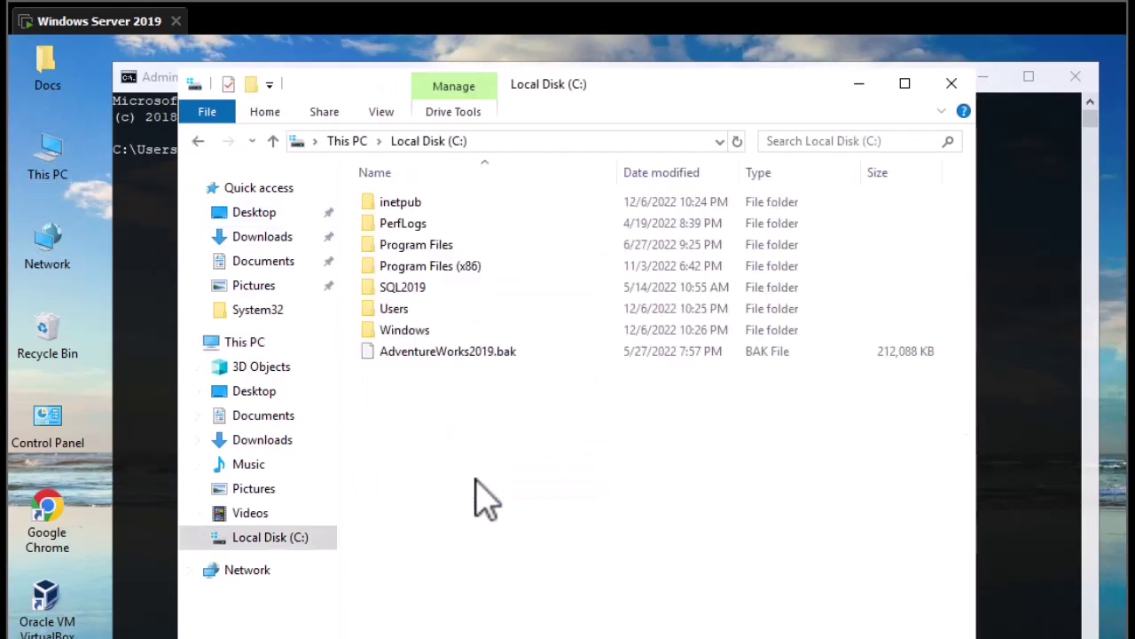
pyautogui.rightClick(422, 494)
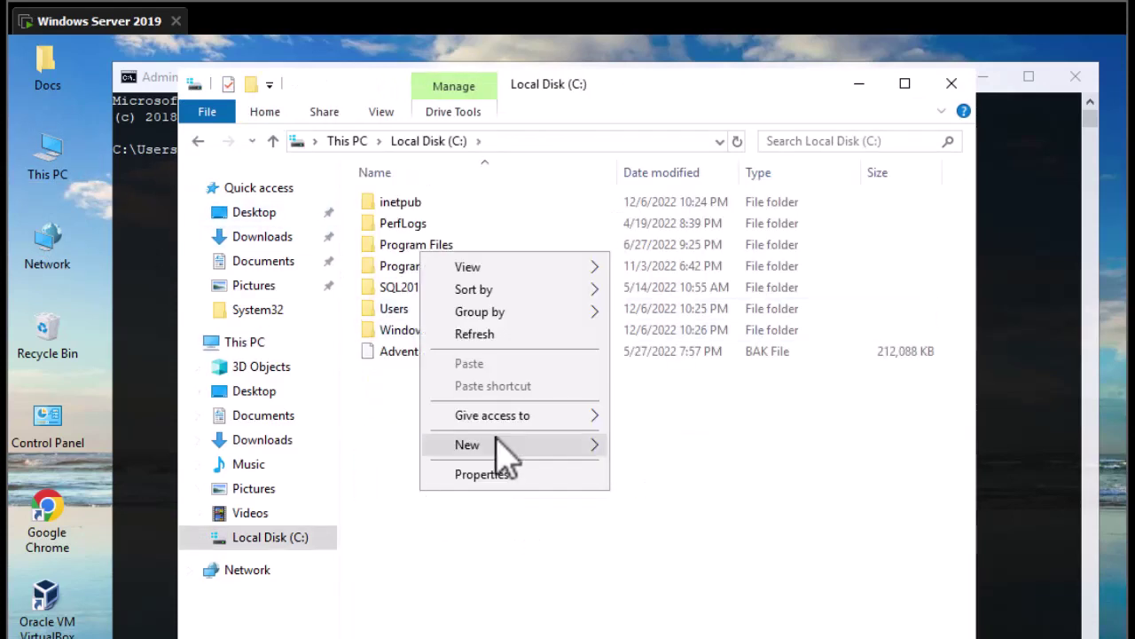
pyautogui.moveTo(542, 448)
pyautogui.click(655, 447)
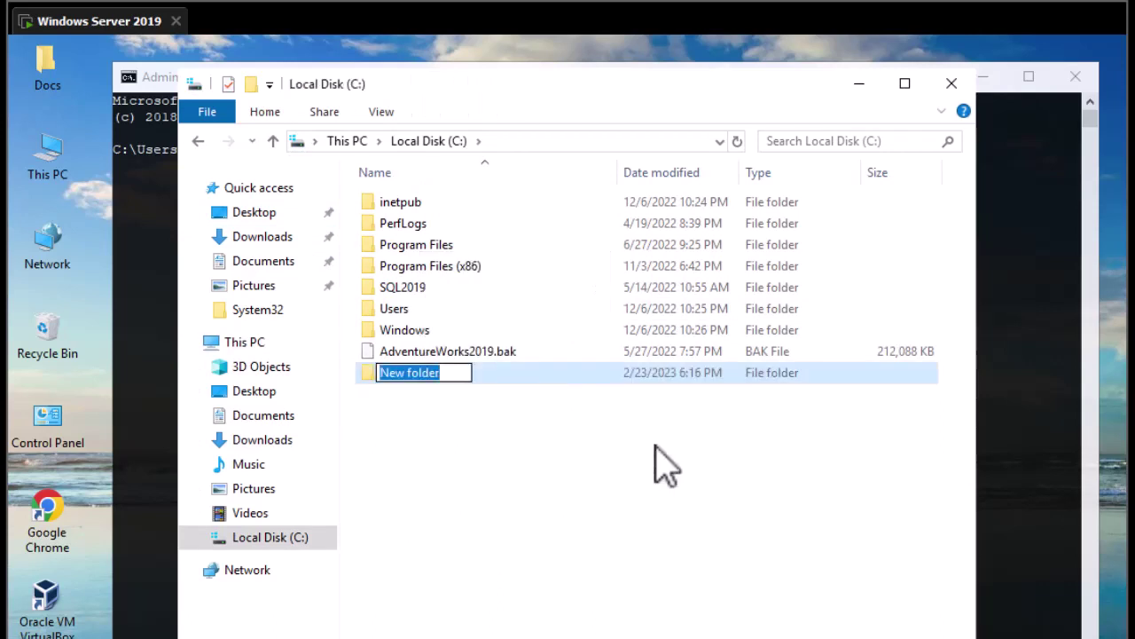
pyautogui.write('Backup')
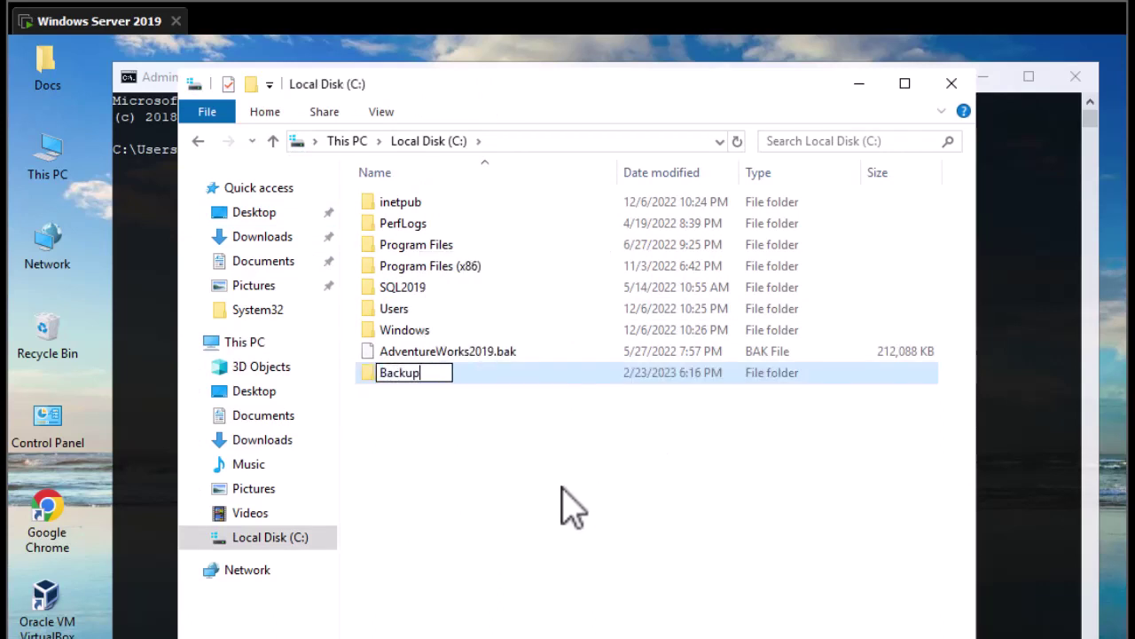
pyautogui.click(420, 443)
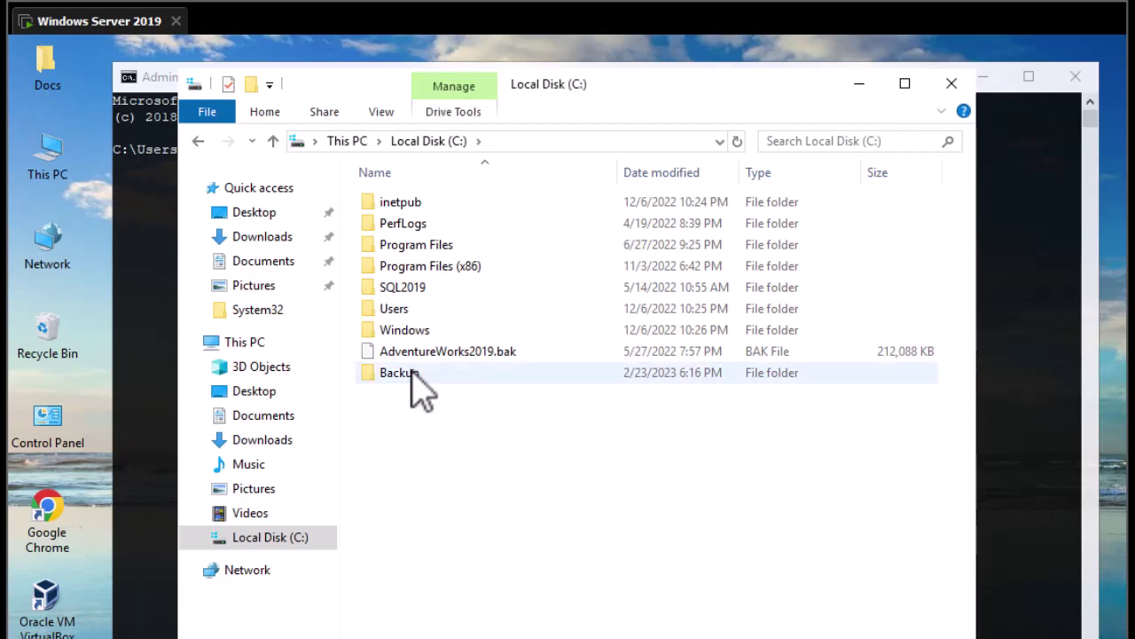
pyautogui.click(859, 84)
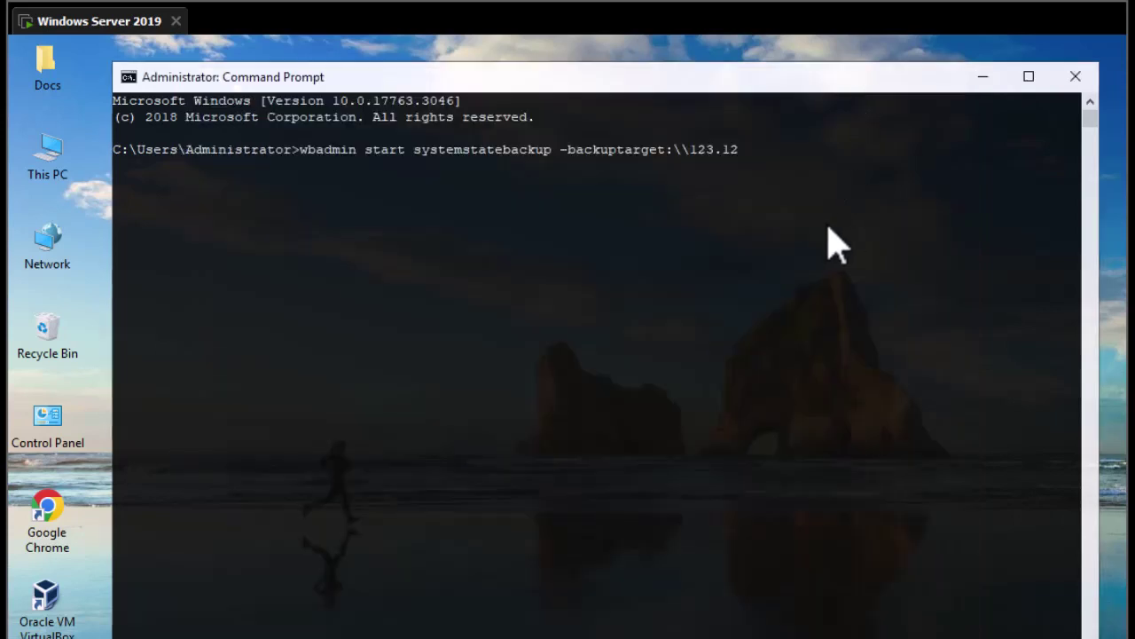
# - Rerun the wbadmin system state backup with target c:\Backup and answer y to confirm
pyautogui.click(816, 215)
pyautogui.press('BackSpace')
pyautogui.press('BackSpace')
pyautogui.press('BackSpace')
pyautogui.press('BackSpace')
pyautogui.press('BackSpace')
pyautogui.press('BackSpace')
pyautogui.press('BackSpace')
pyautogui.write('c:\\Backup')
pyautogui.press('Return')
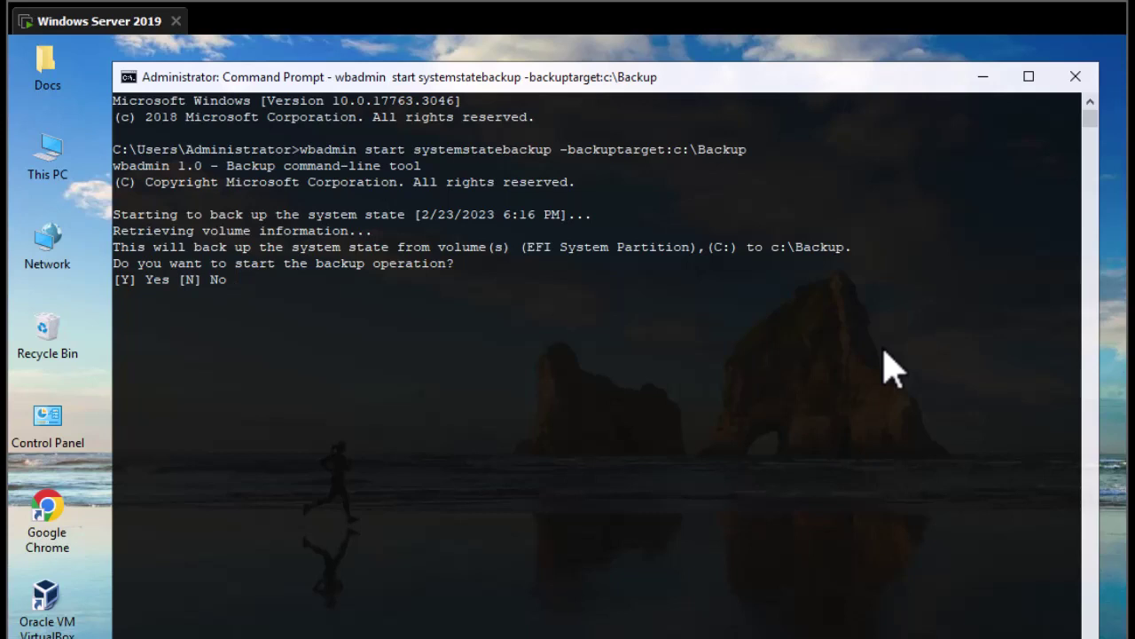
pyautogui.write('y')
pyautogui.press('Return')
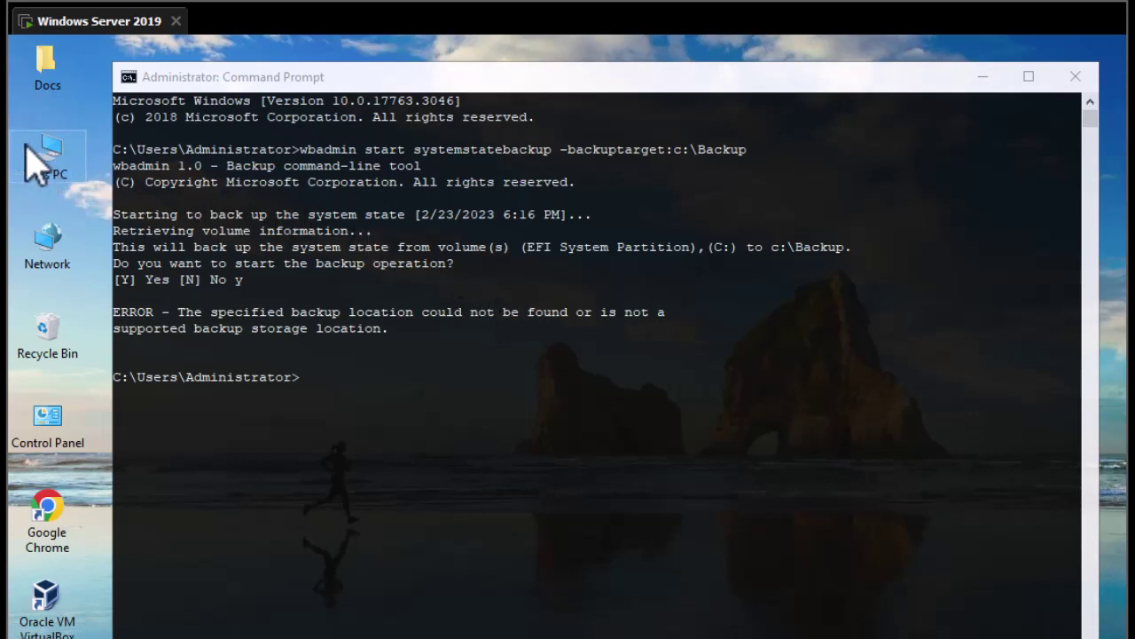
# - Find New Volume (E:) under This PC, then recall the previous c:\Backup wbadmin command
pyautogui.doubleClick(35, 159)
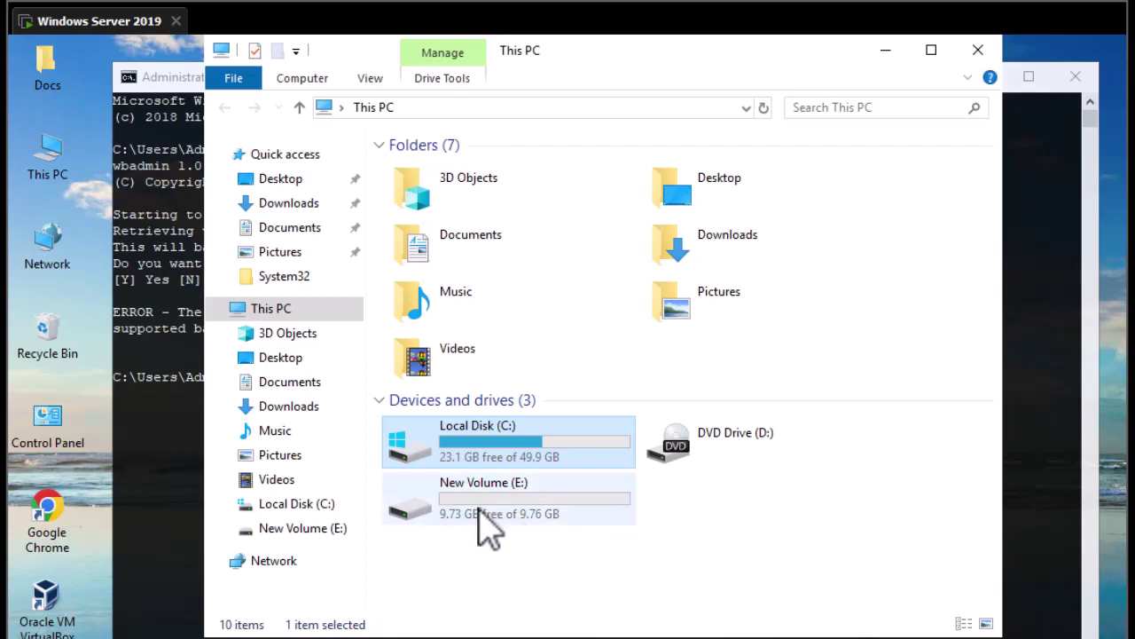
pyautogui.click(978, 51)
pyautogui.click(523, 426)
pyautogui.press('Up')
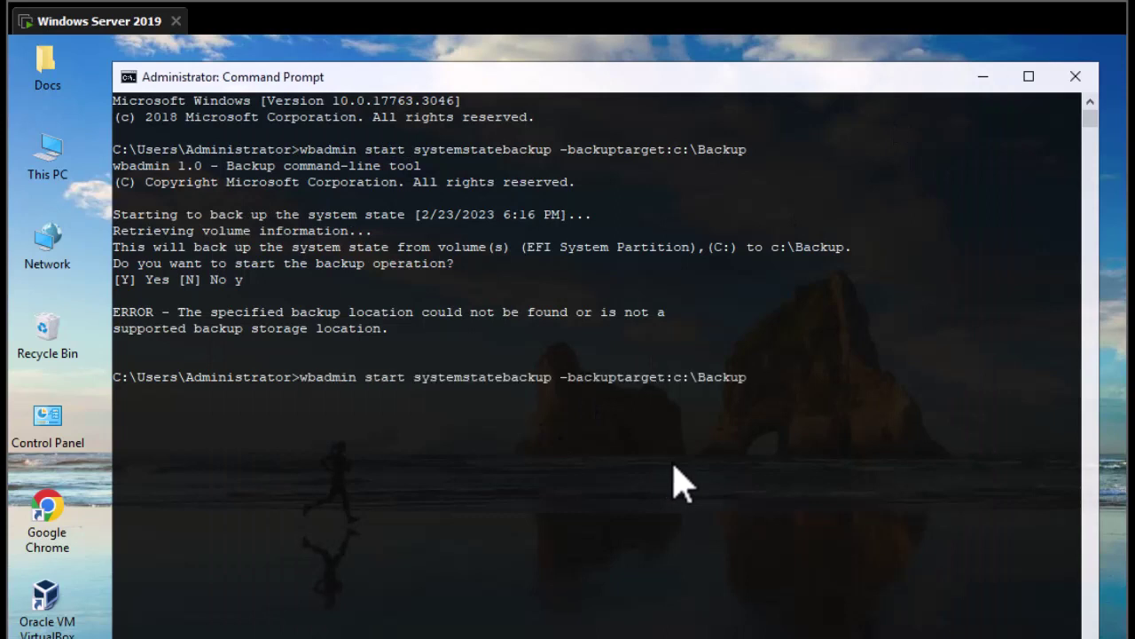
# - Change the backup target to e: and confirm the system state backup with y
pyautogui.press('BackSpace')
pyautogui.press('BackSpace')
pyautogui.press('BackSpace')
pyautogui.press('BackSpace')
pyautogui.press('BackSpace')
pyautogui.press('BackSpace')
pyautogui.press('BackSpace')
pyautogui.press('BackSpace')
pyautogui.press('BackSpace')
pyautogui.write('e:')
pyautogui.press('Return')
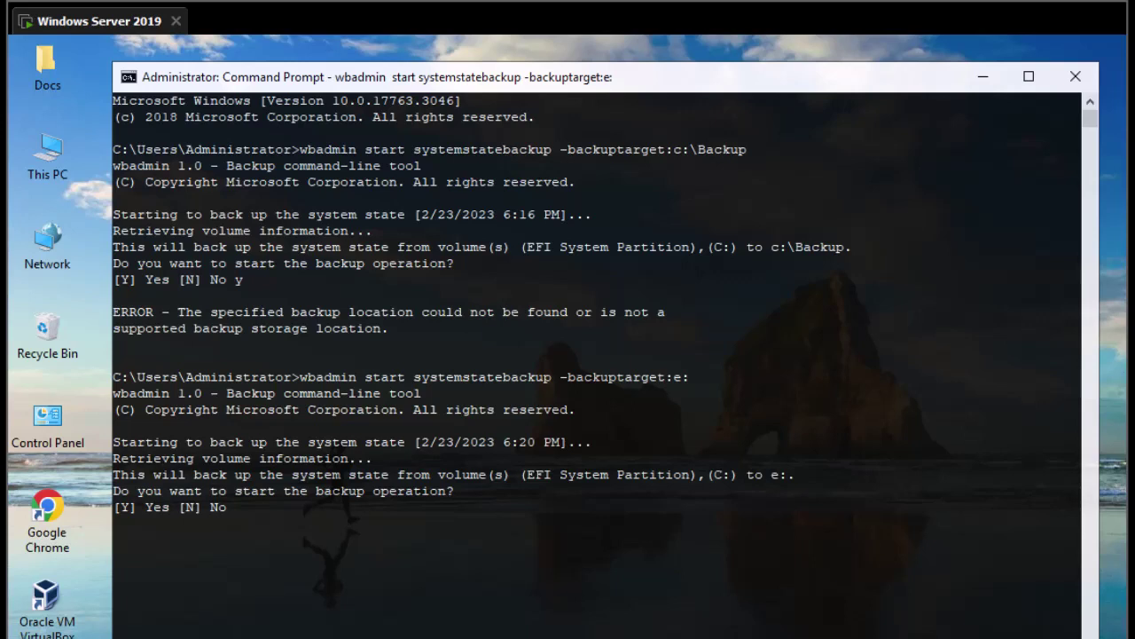
pyautogui.click(706, 584)
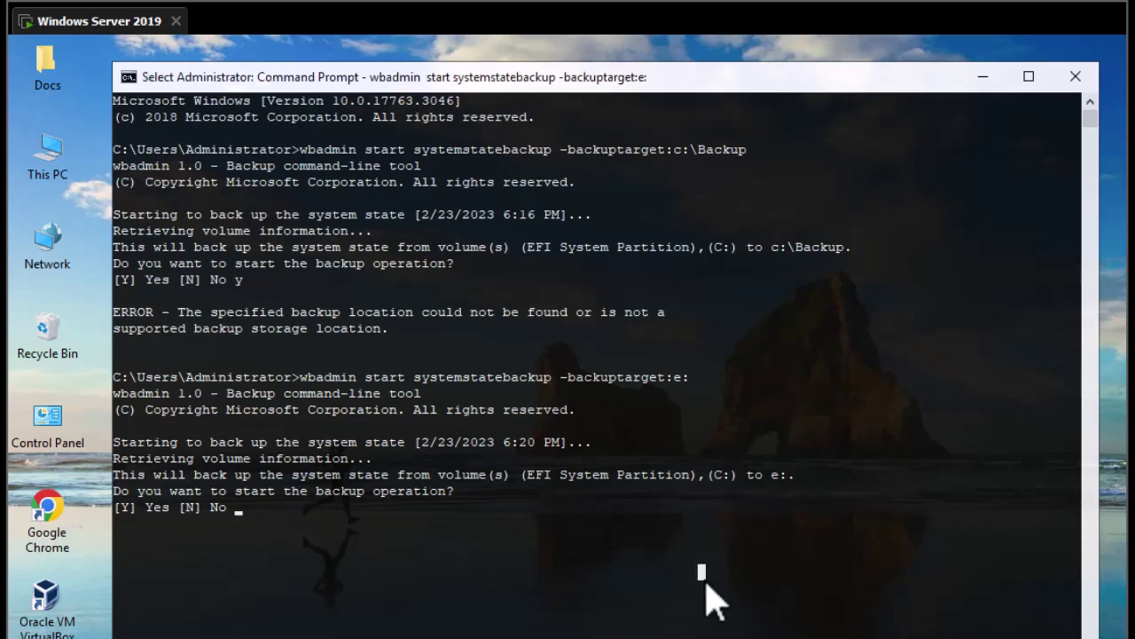
pyautogui.write('y')
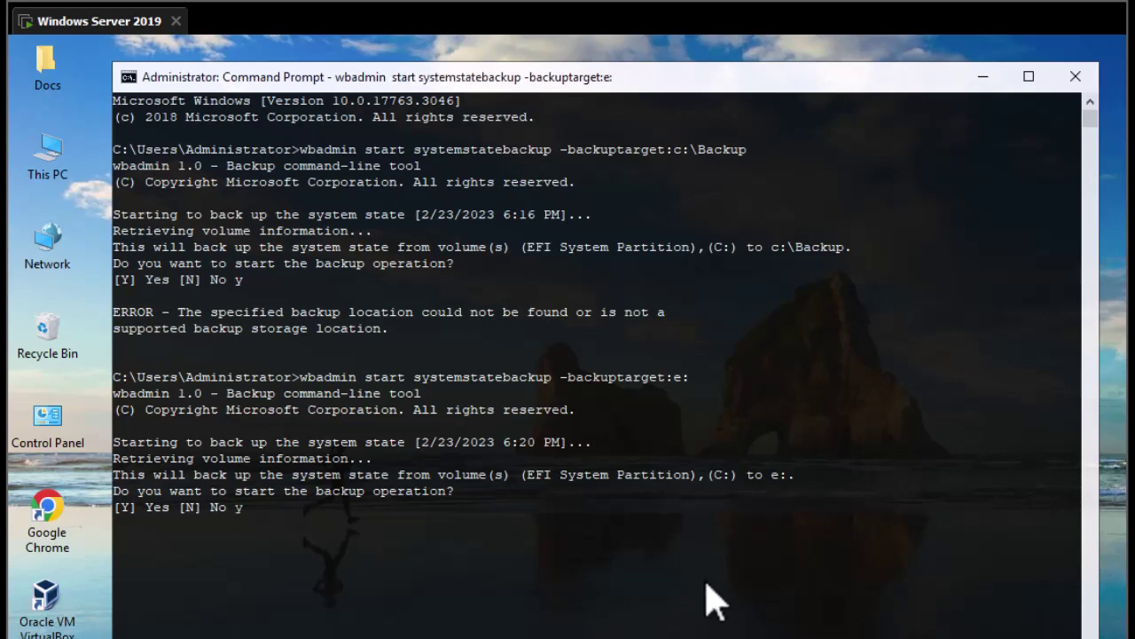
pyautogui.press('Return')
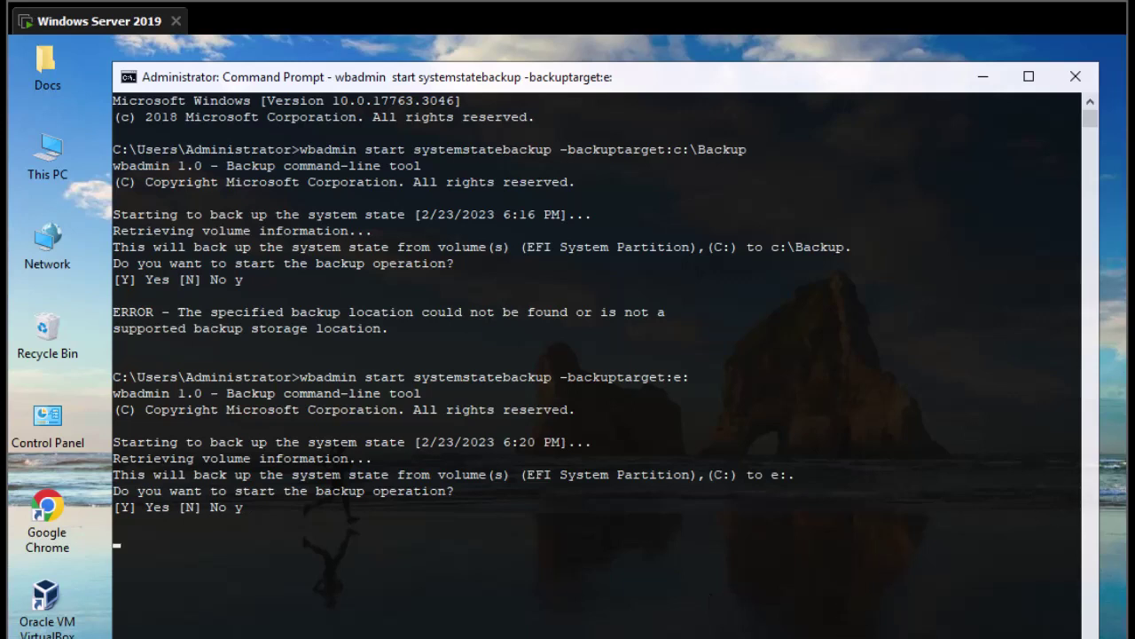
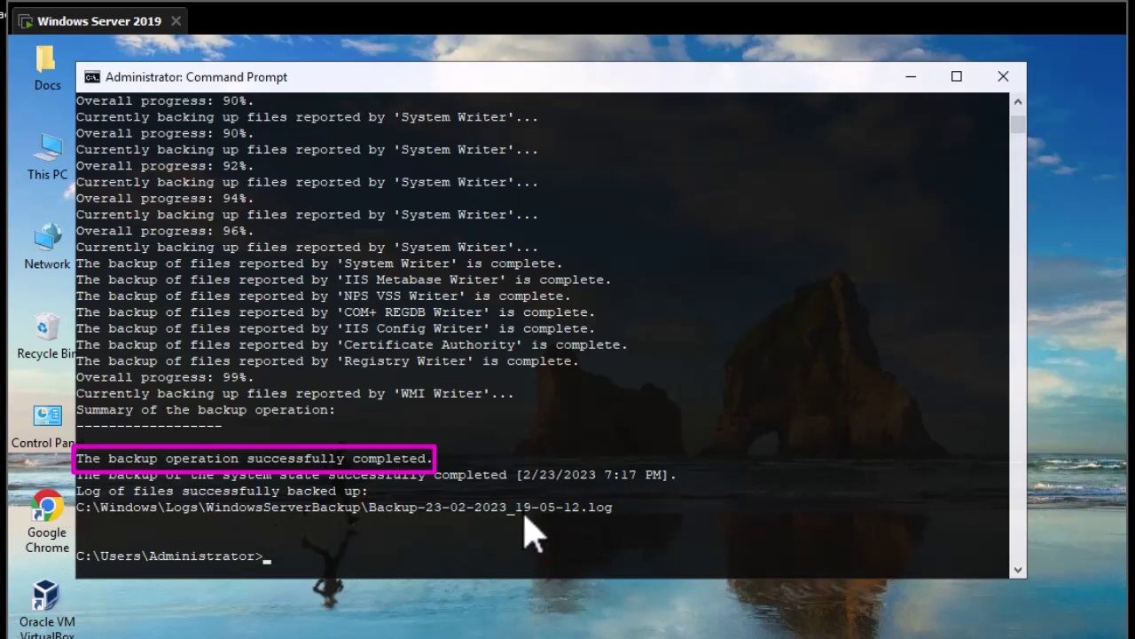
# - Browse to E:\WindowsImageBackup\SRV-W2K19\Logs, view the empty Backup_Error-23-02-2023_19-05-12.log, then close everything
pyautogui.doubleClick(46, 152)
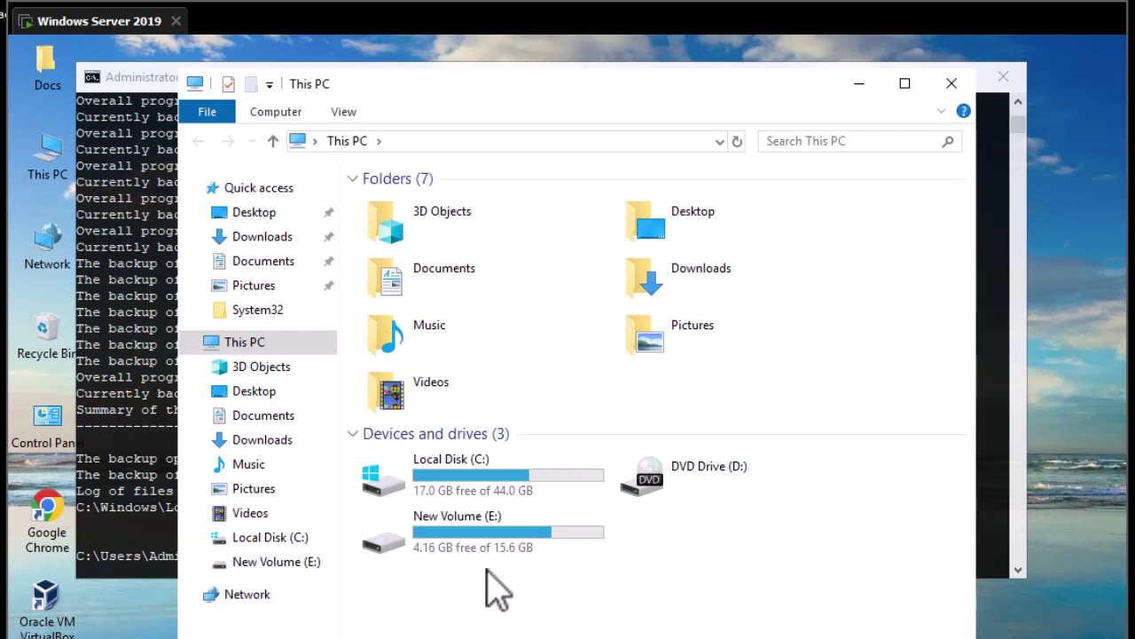
pyautogui.doubleClick(504, 538)
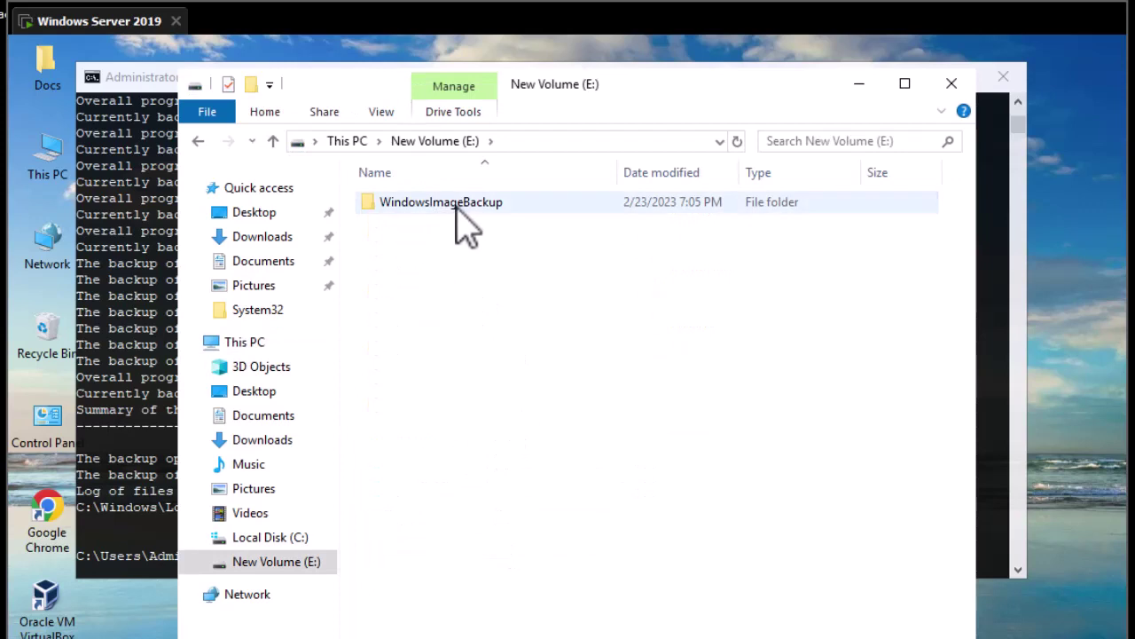
pyautogui.doubleClick(456, 205)
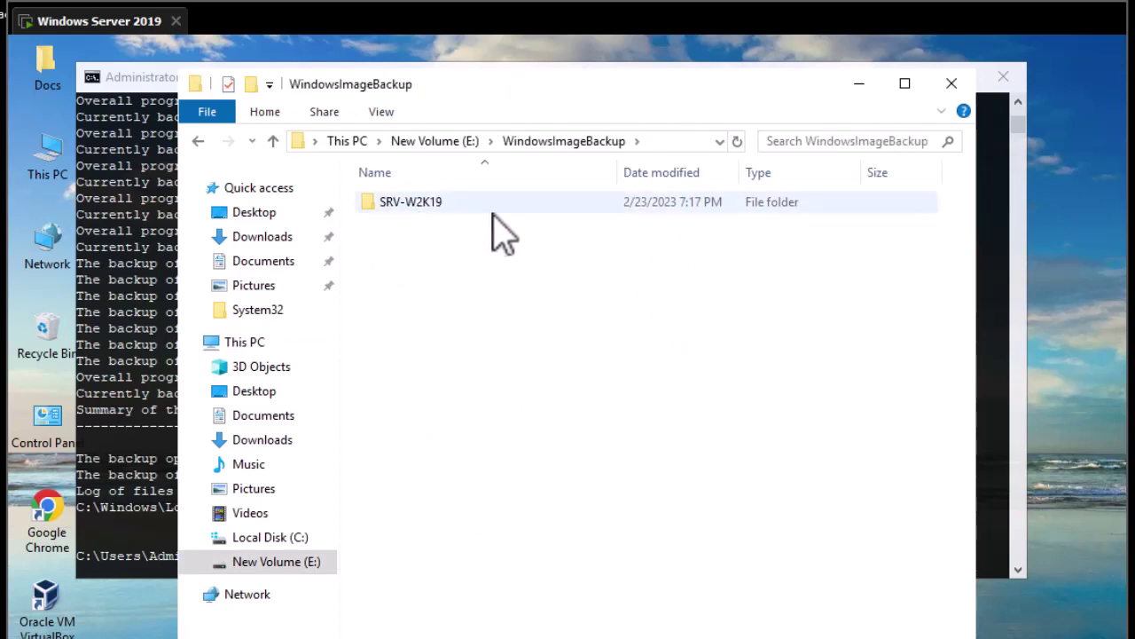
pyautogui.doubleClick(413, 204)
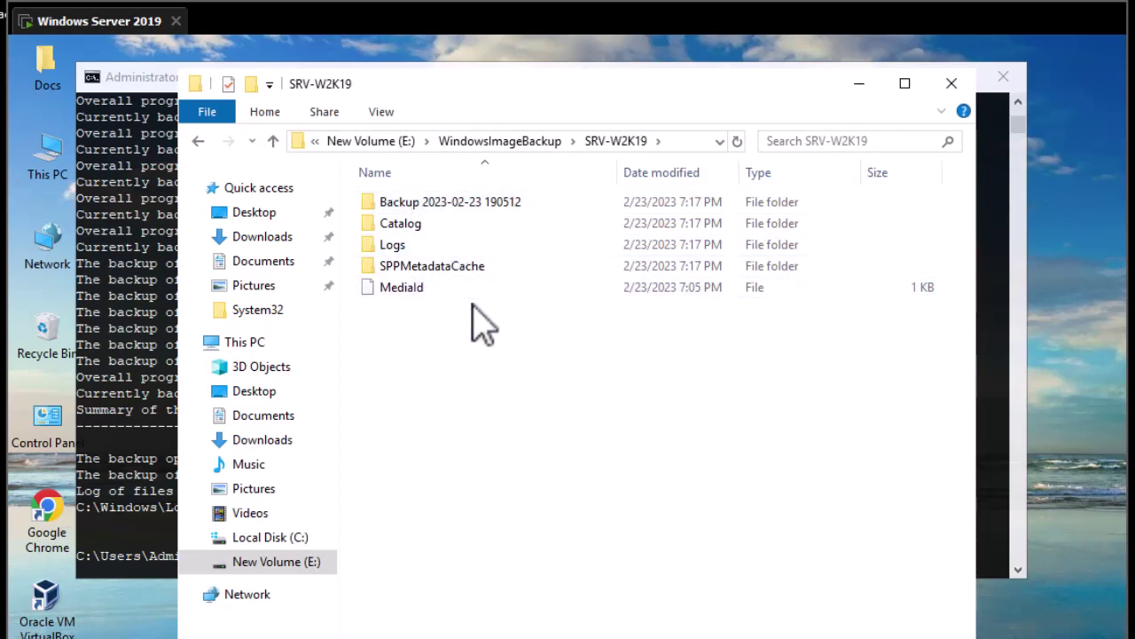
pyautogui.doubleClick(395, 247)
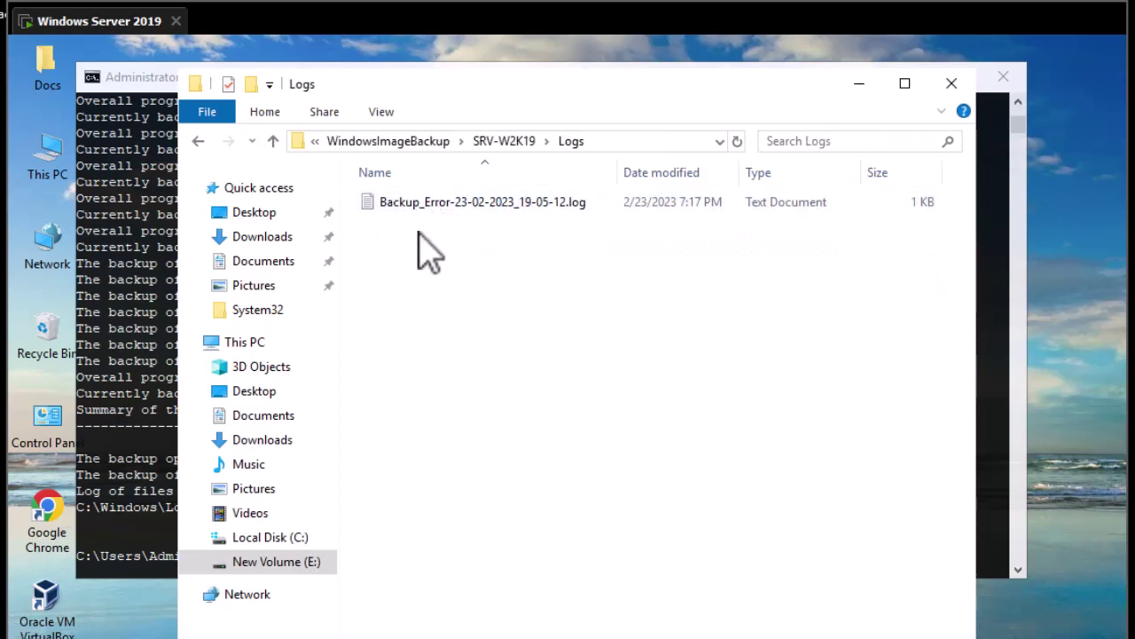
pyautogui.doubleClick(446, 210)
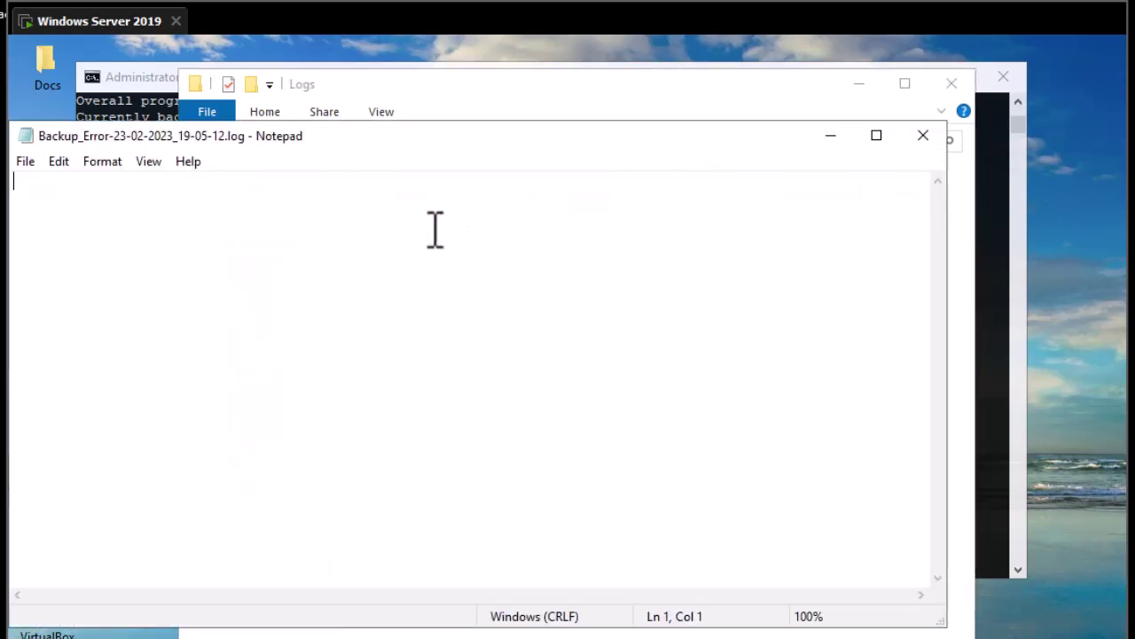
pyautogui.click(922, 135)
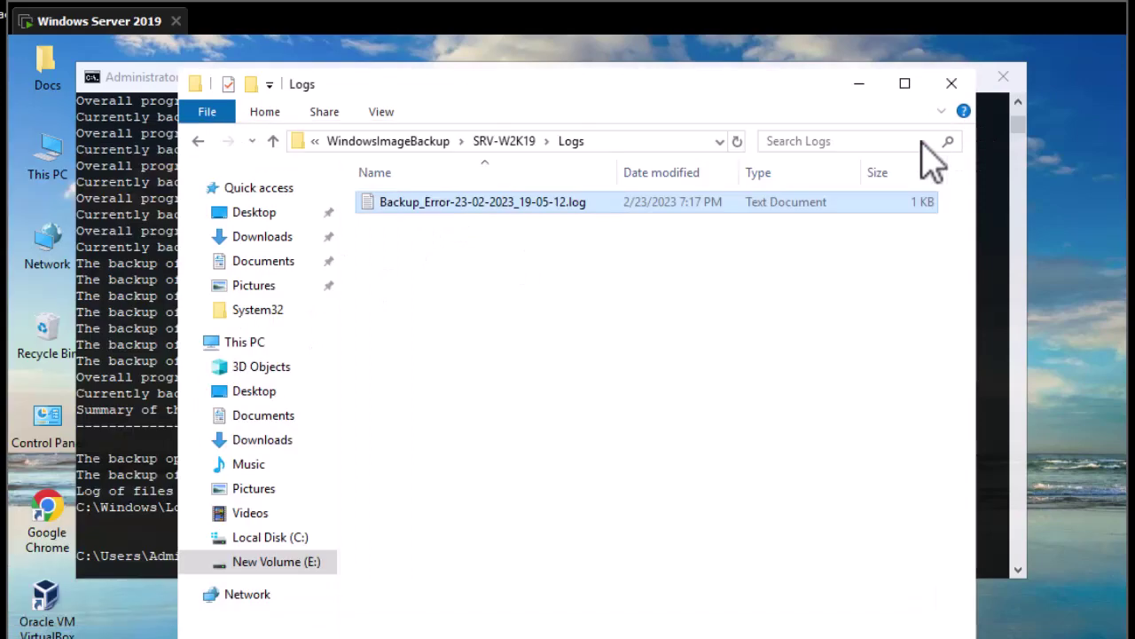
pyautogui.click(952, 85)
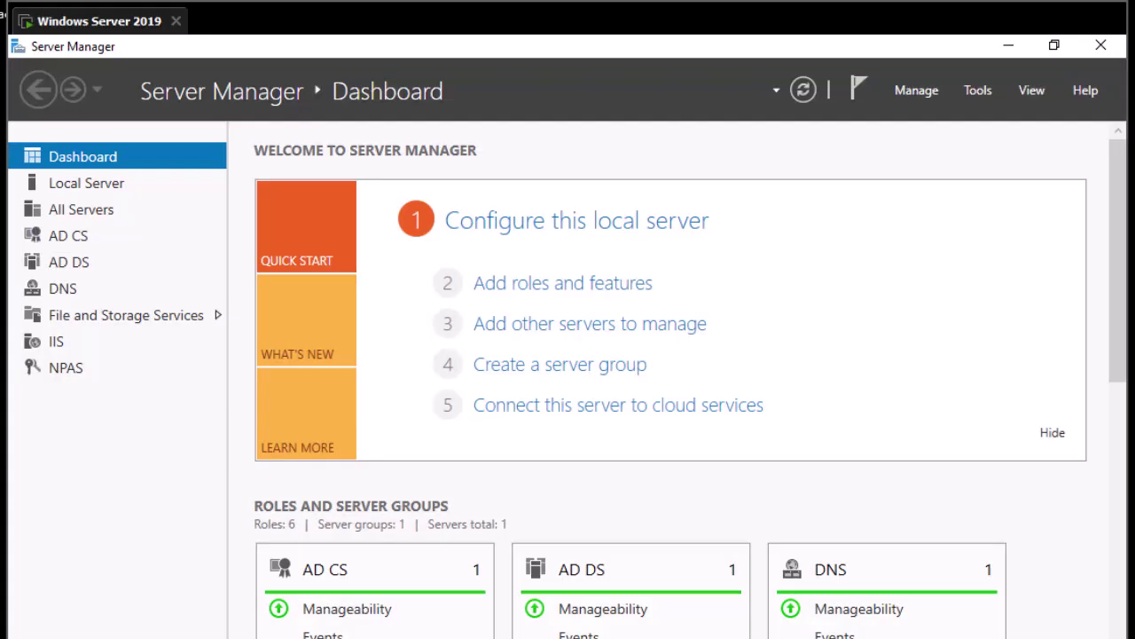
# - Delete the Sales OU and its whole subtree from aminos.local, then close ADUC and Server Manager
pyautogui.click(989, 98)
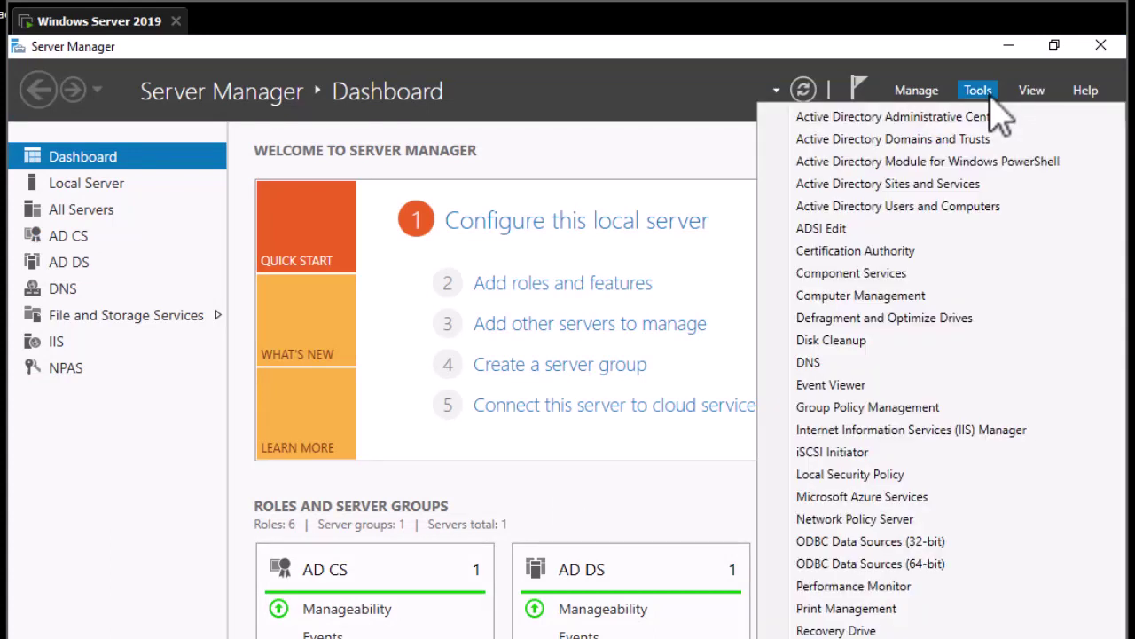
pyautogui.click(955, 206)
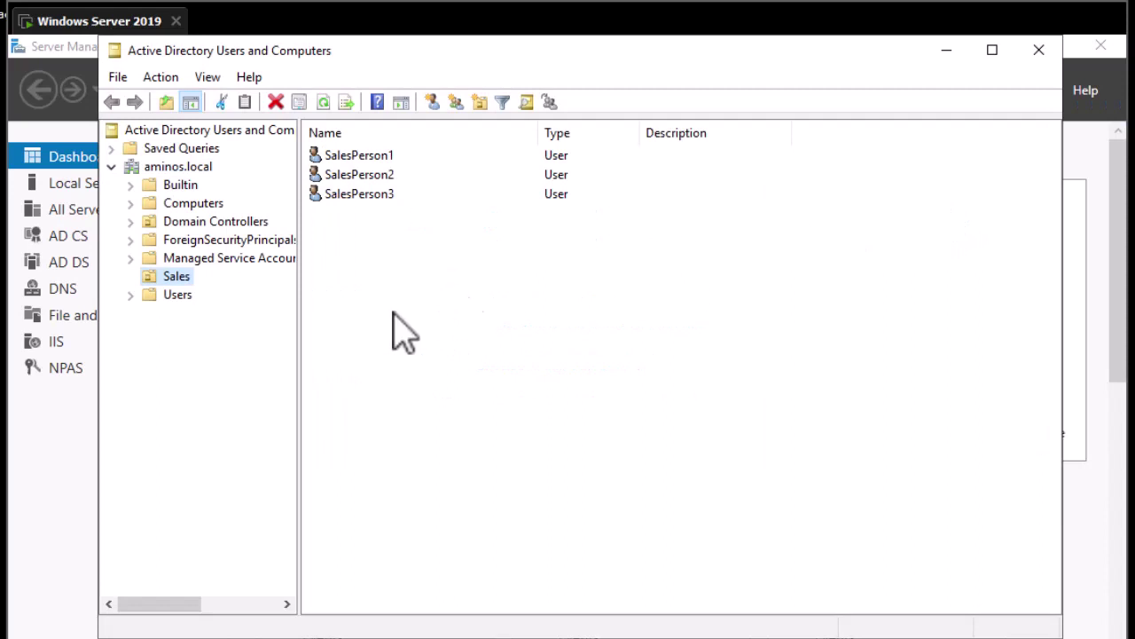
pyautogui.rightClick(183, 282)
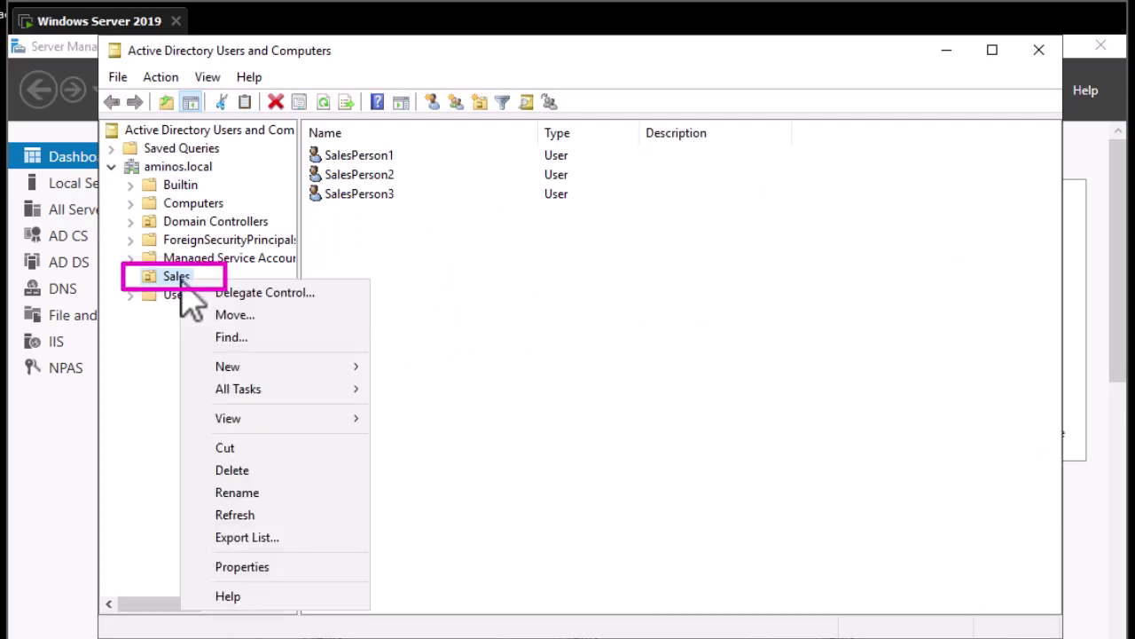
pyautogui.click(265, 473)
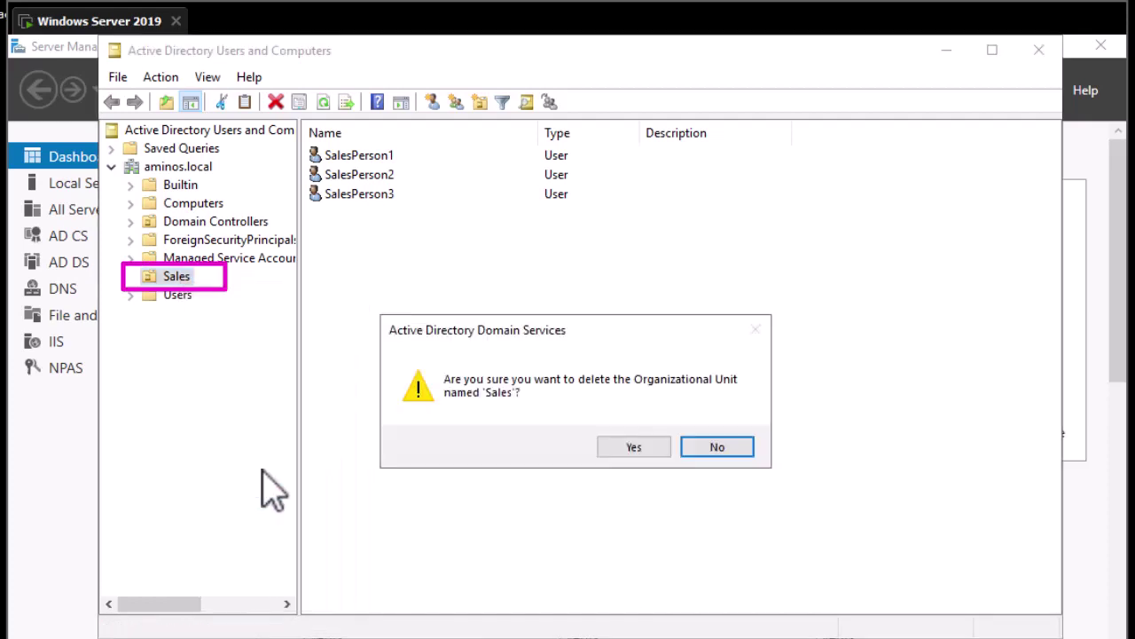
pyautogui.click(634, 450)
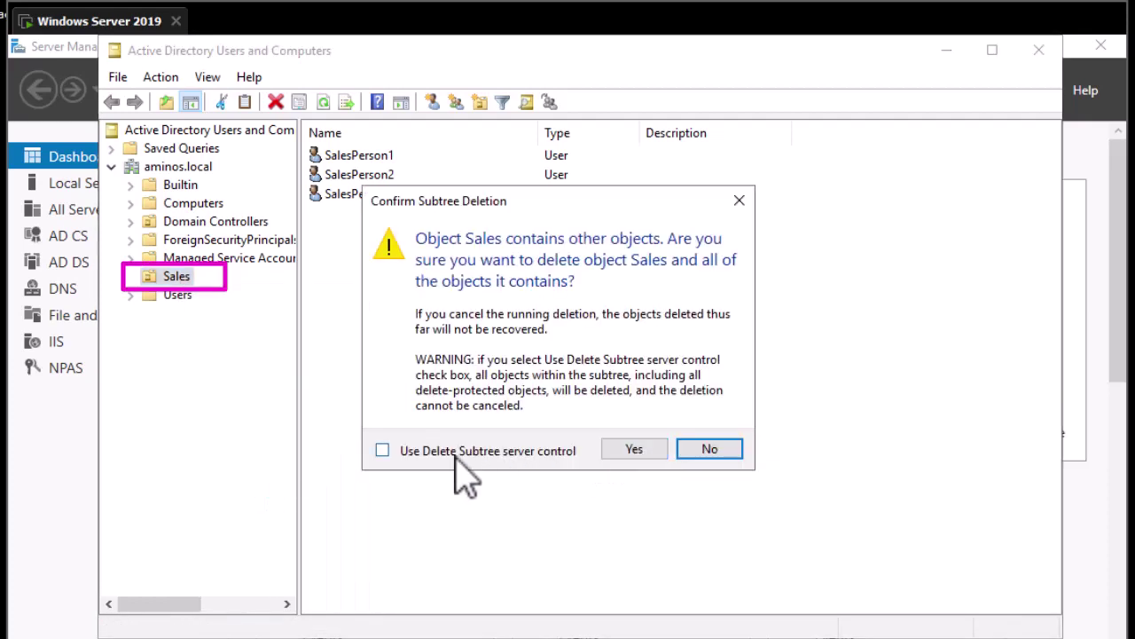
pyautogui.click(400, 451)
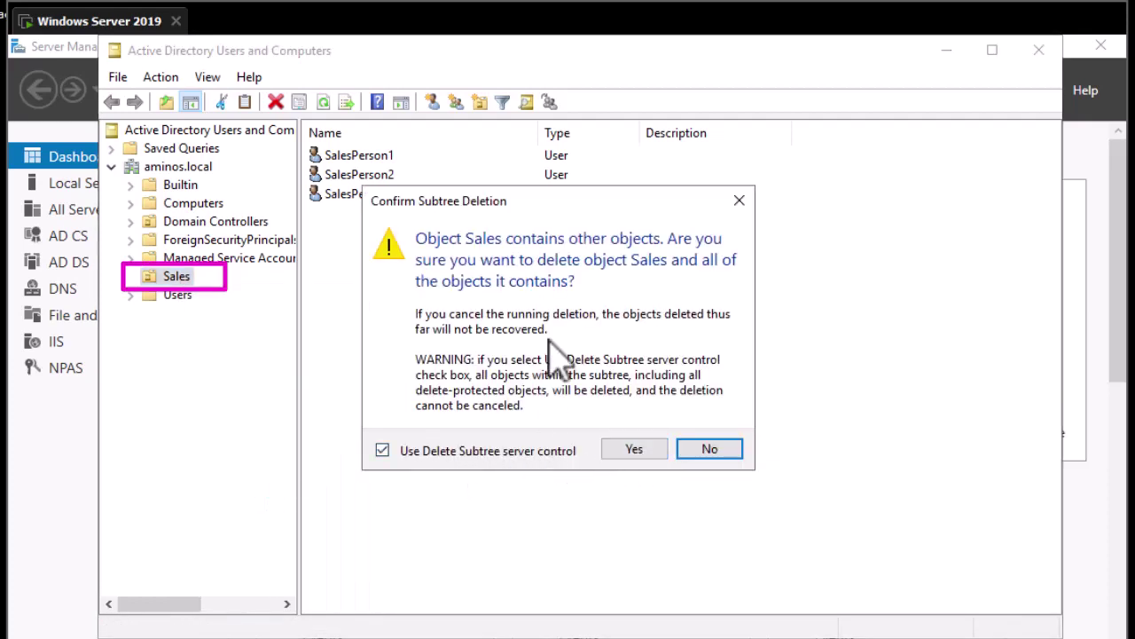
pyautogui.click(614, 451)
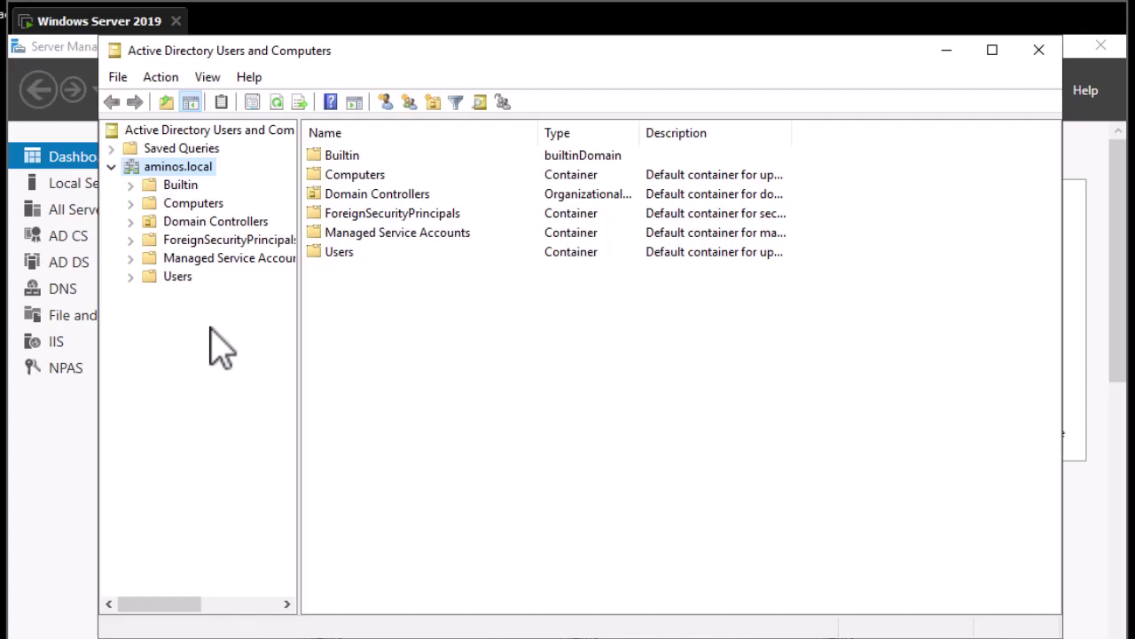
pyautogui.click(1040, 51)
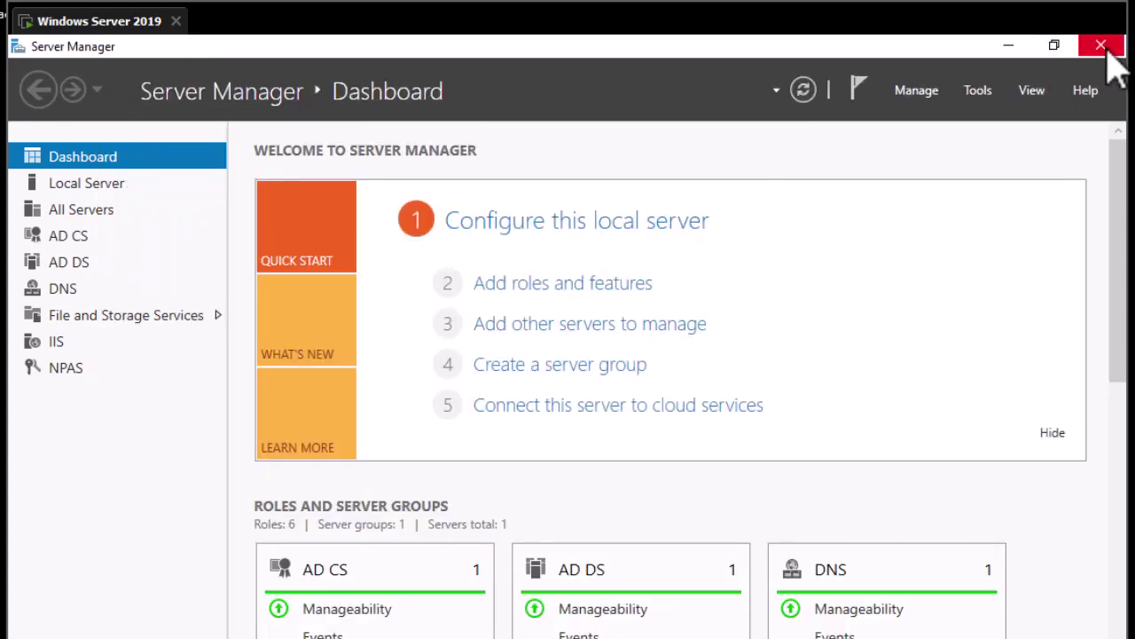
pyautogui.click(1108, 51)
# - Close Command Prompt and launch System Configuration (msconfig) from the Run dialog
pyautogui.click(997, 81)
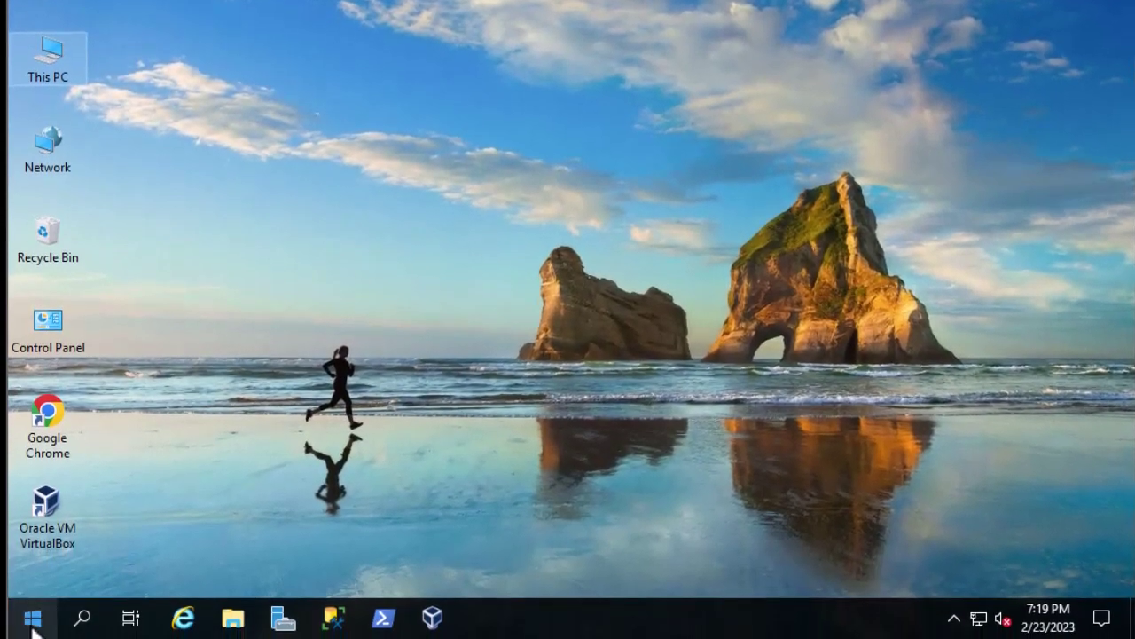
pyautogui.rightClick(33, 626)
pyautogui.click(113, 524)
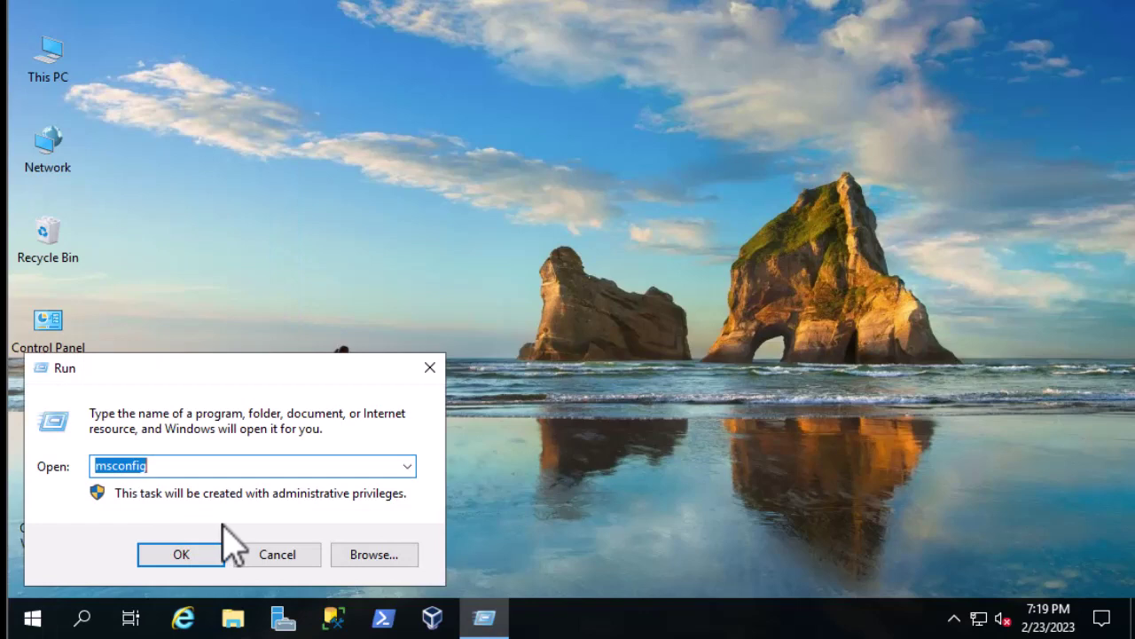
pyautogui.click(196, 562)
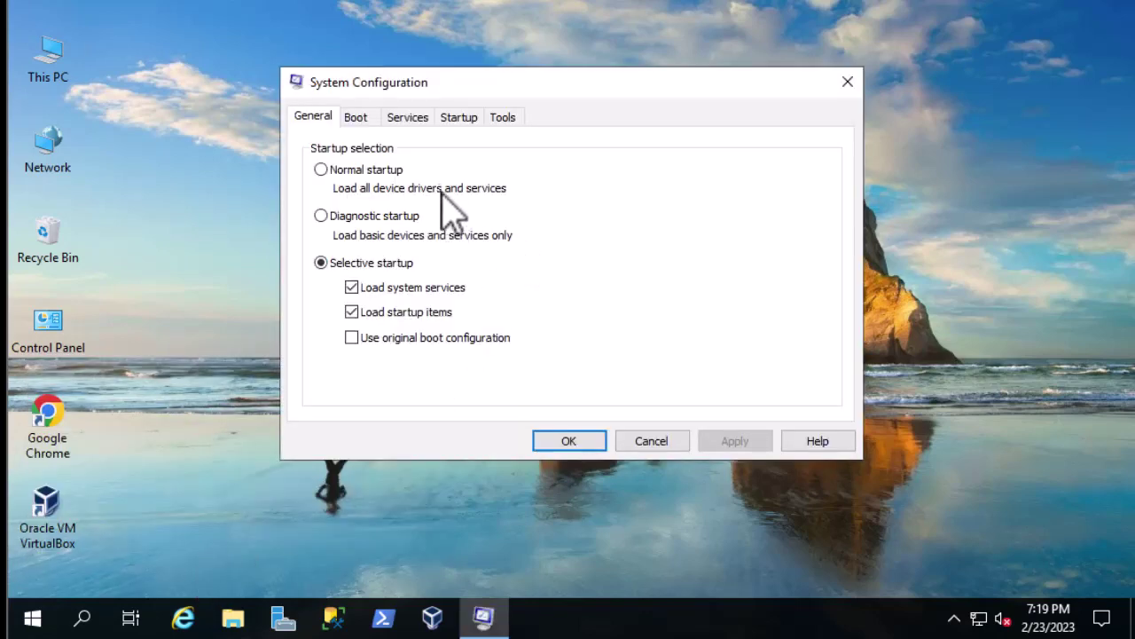
# - Enable Safe boot with Active Directory repair, apply it, and restart the server
pyautogui.click(356, 119)
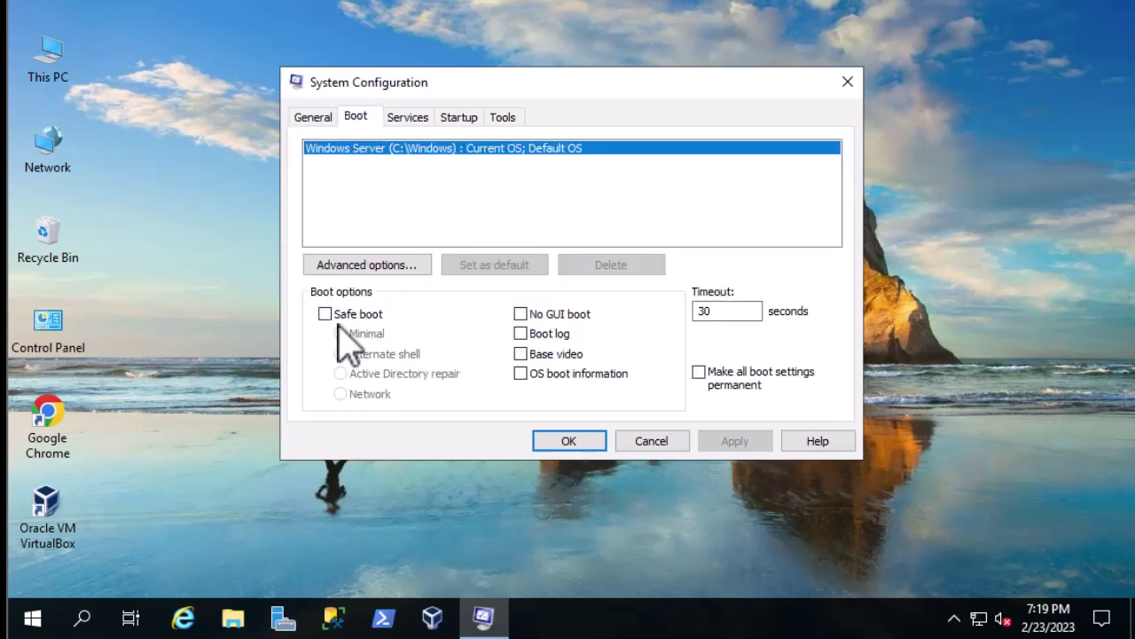
pyautogui.click(326, 315)
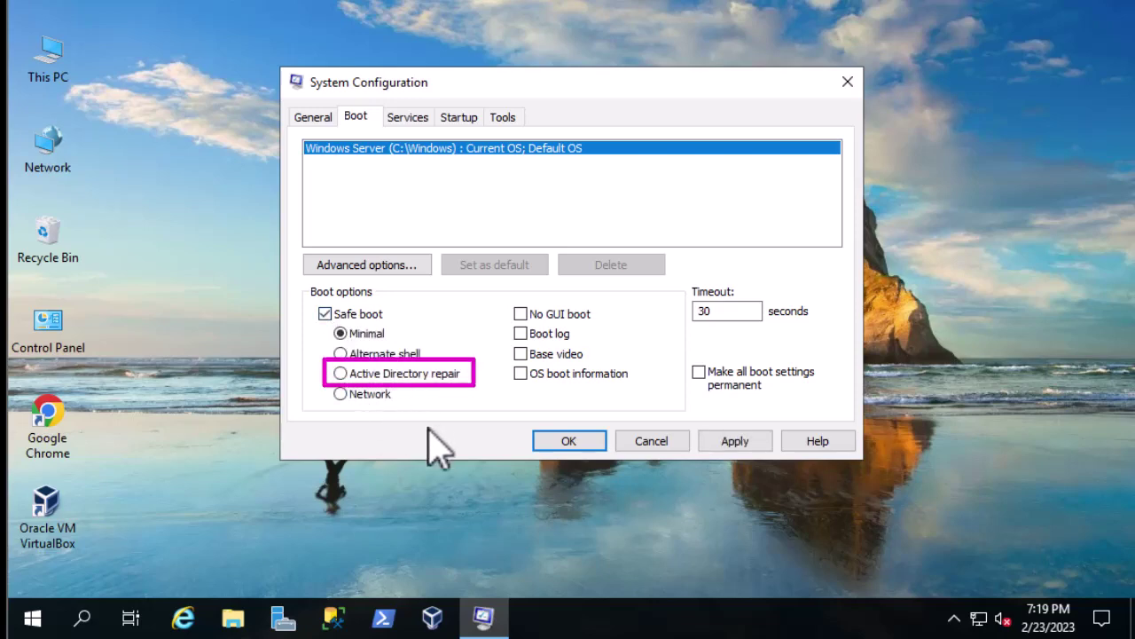
pyautogui.click(342, 374)
pyautogui.click(748, 455)
pyautogui.click(572, 441)
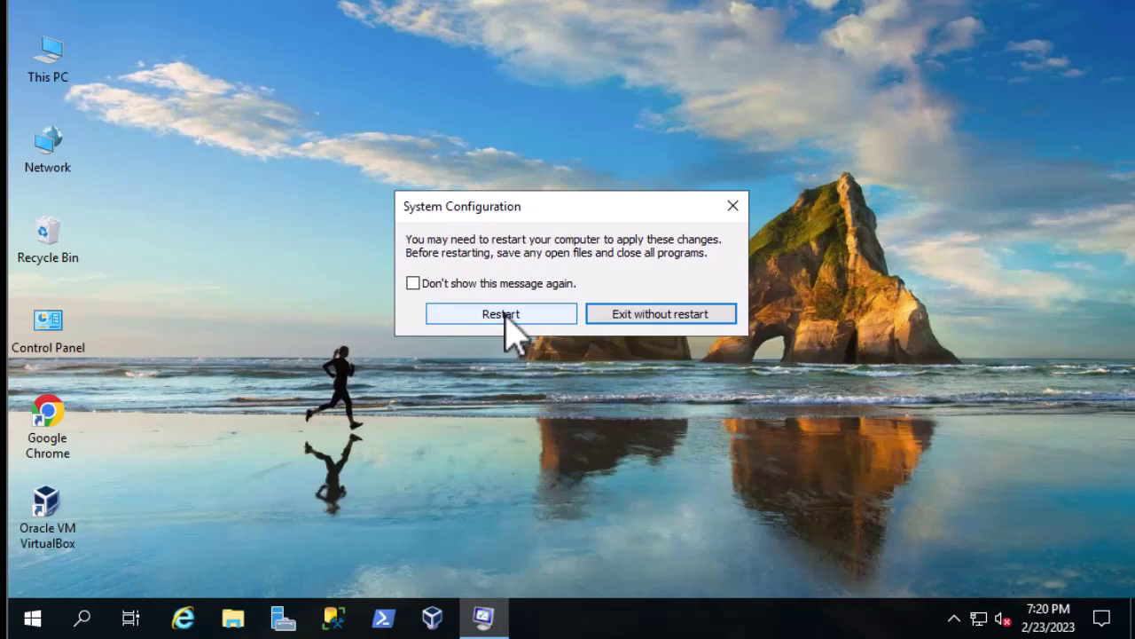
pyautogui.click(506, 314)
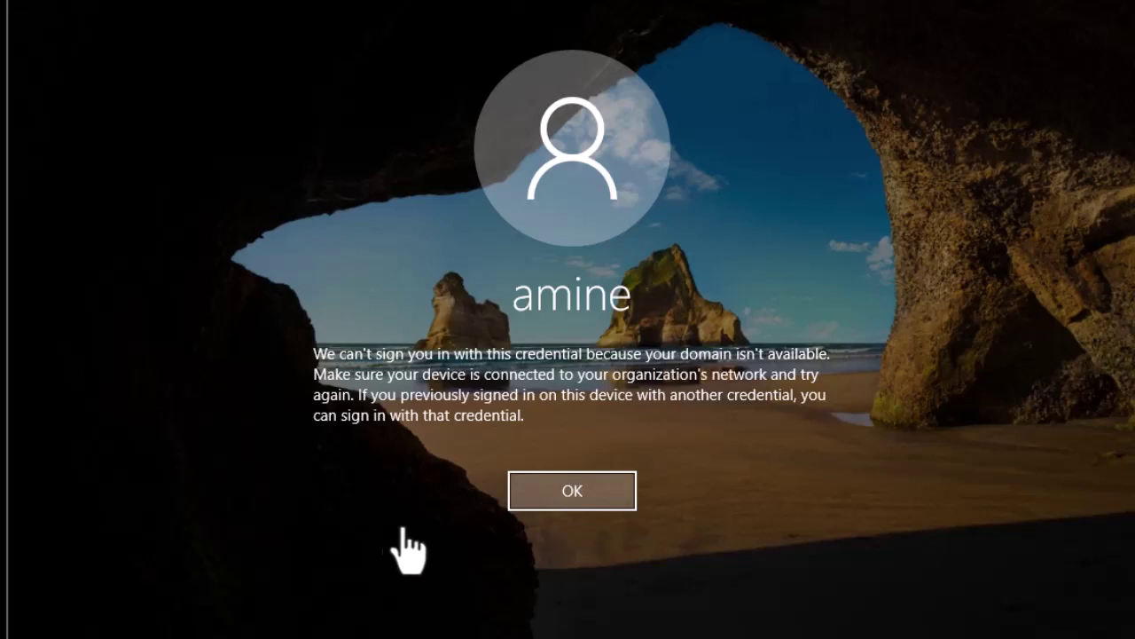
# - Dismiss the domain message and sign in as the local administrator with its password
pyautogui.click(558, 501)
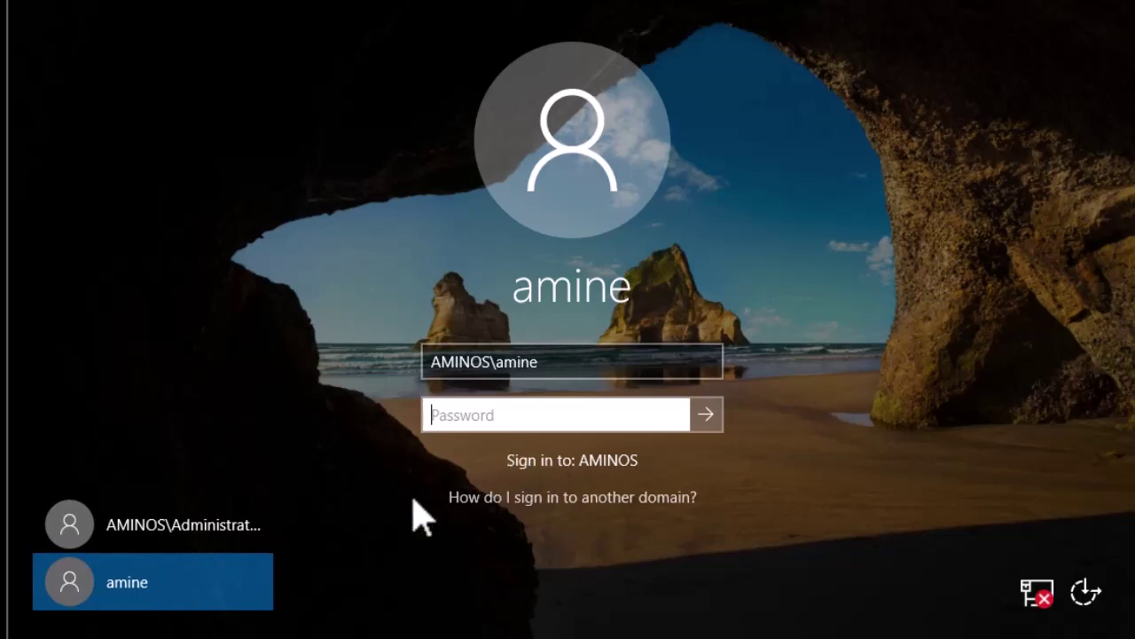
pyautogui.moveTo(585, 372); pyautogui.dragTo(342, 373)
pyautogui.press('BackSpace')
pyautogui.write('adminis')
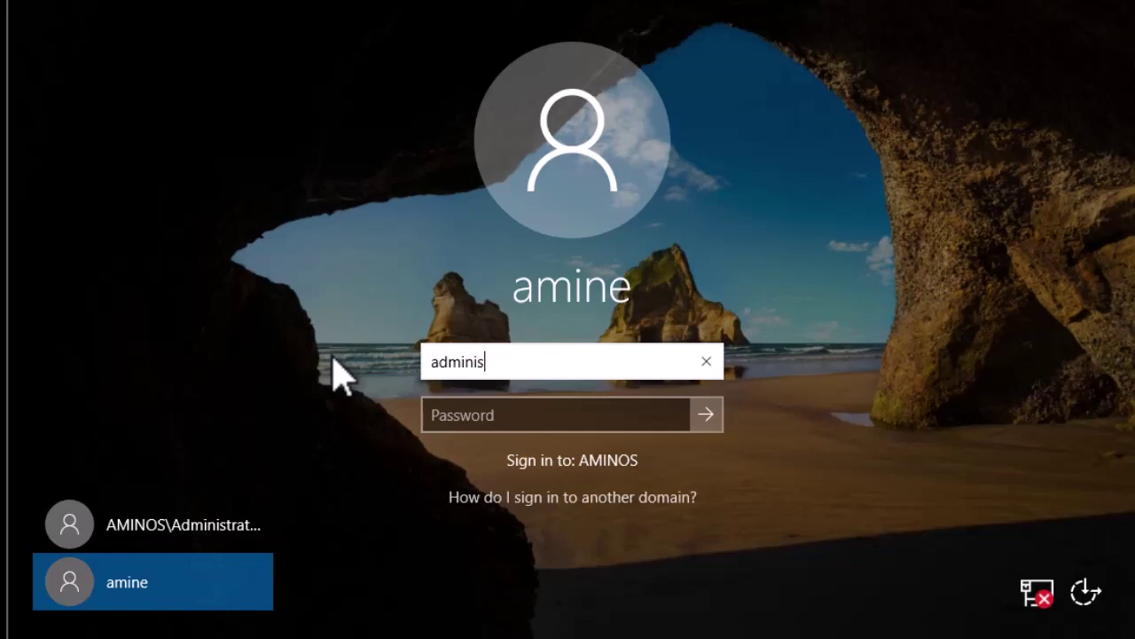
pyautogui.write('trator')
pyautogui.press('Tab')
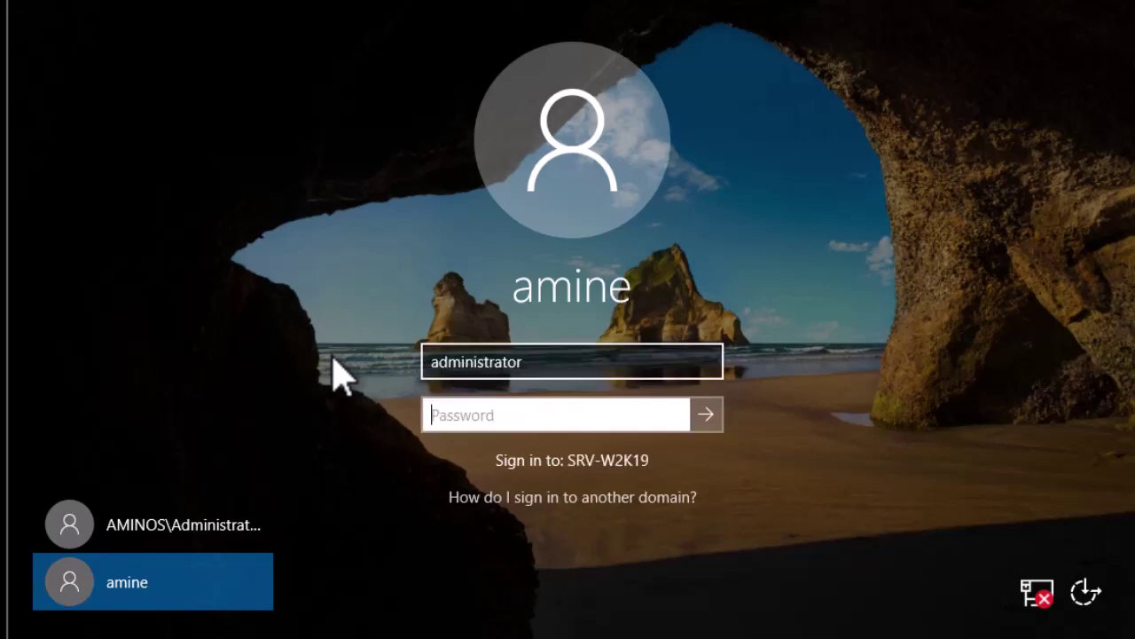
pyautogui.write('•••••••••')
pyautogui.press('Return')
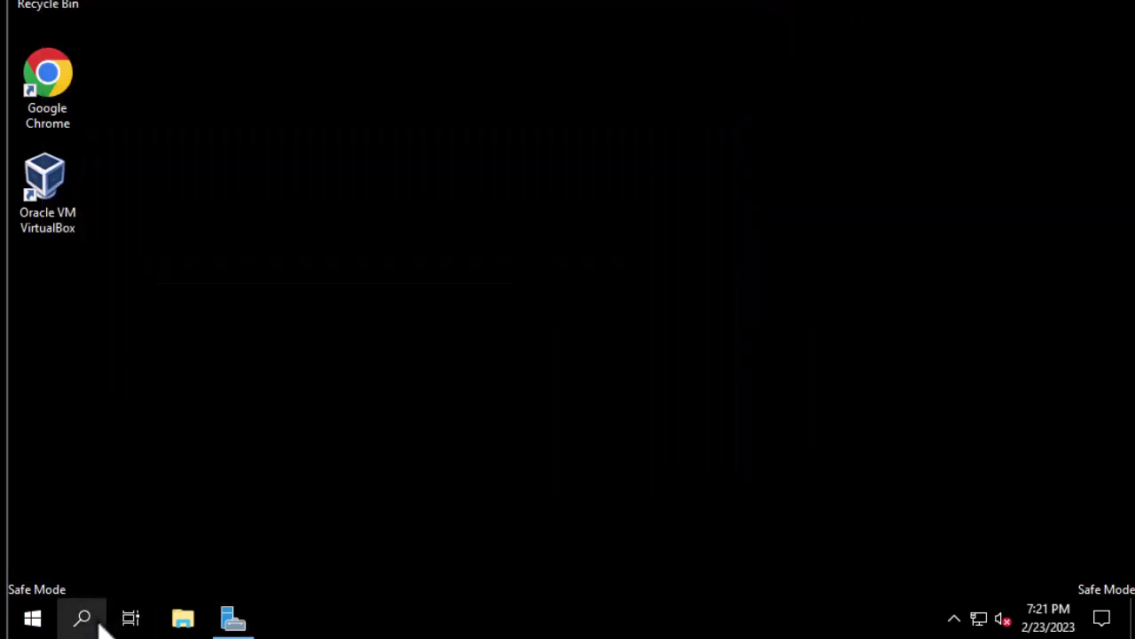
pyautogui.click(99, 622)
# - Search for cmd and run Command Prompt as administrator
pyautogui.write('c')
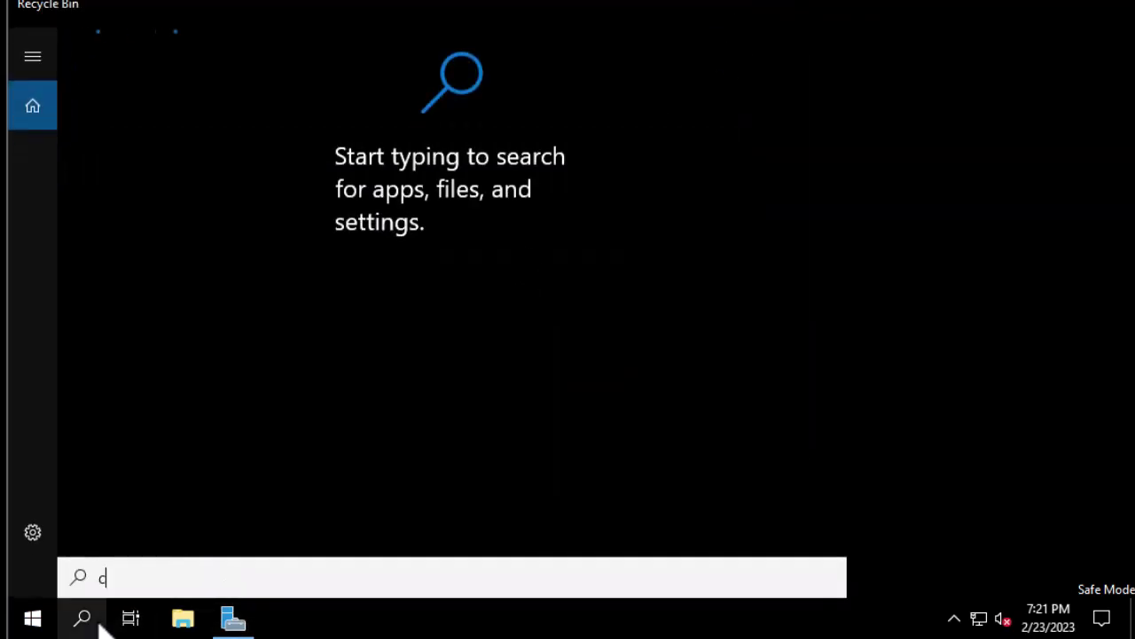
pyautogui.write('md')
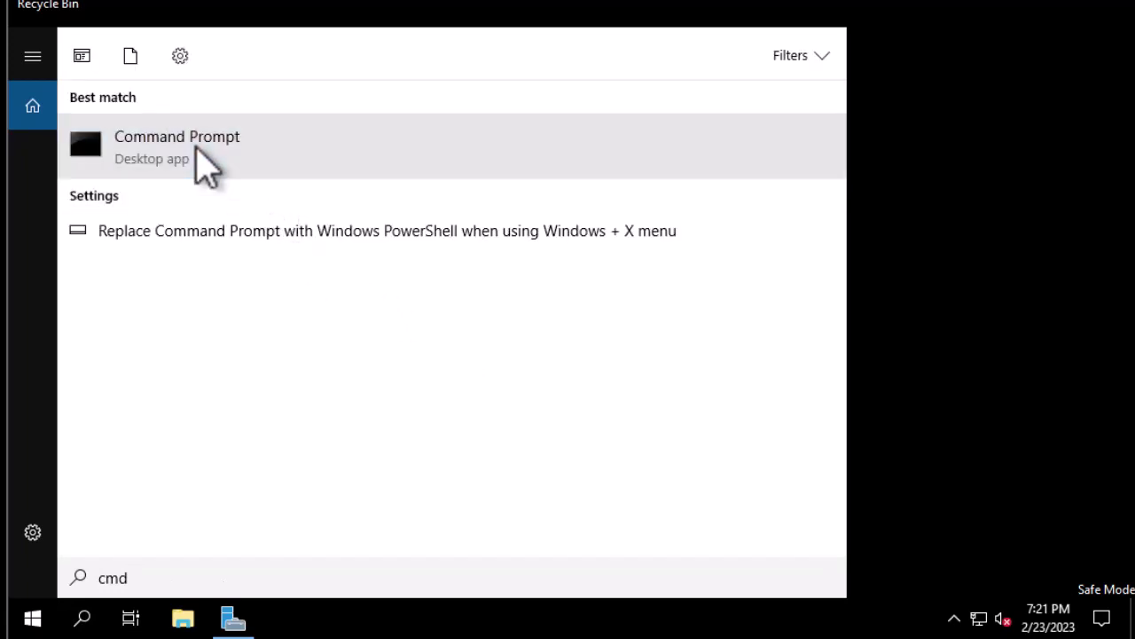
pyautogui.rightClick(196, 148)
pyautogui.click(238, 170)
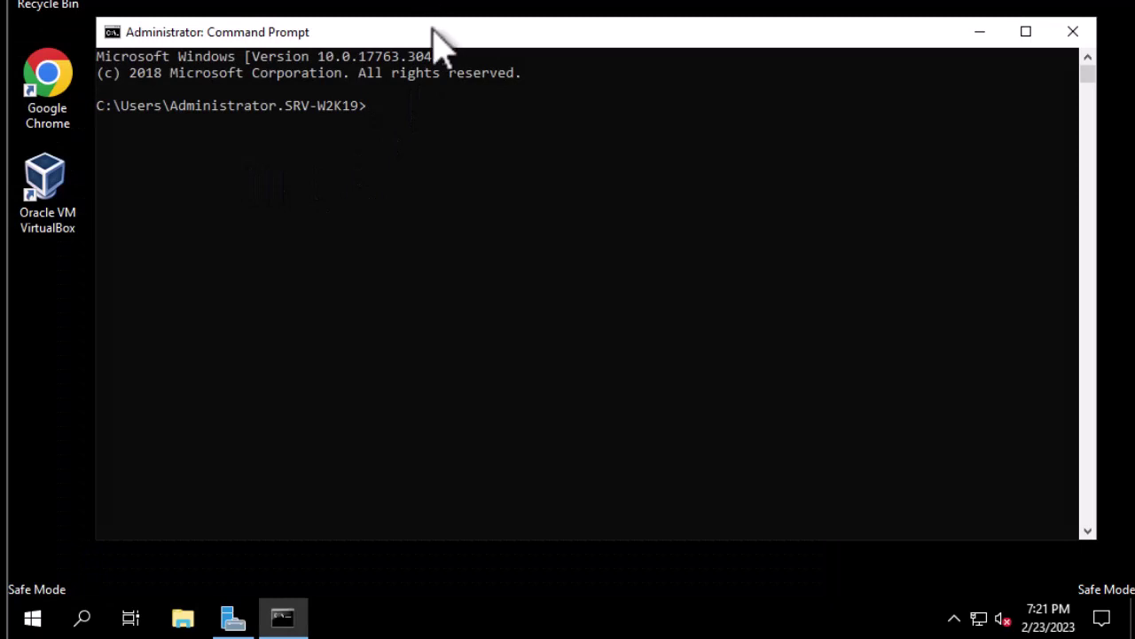
pyautogui.moveTo(433, 27); pyautogui.dragTo(431, 14)
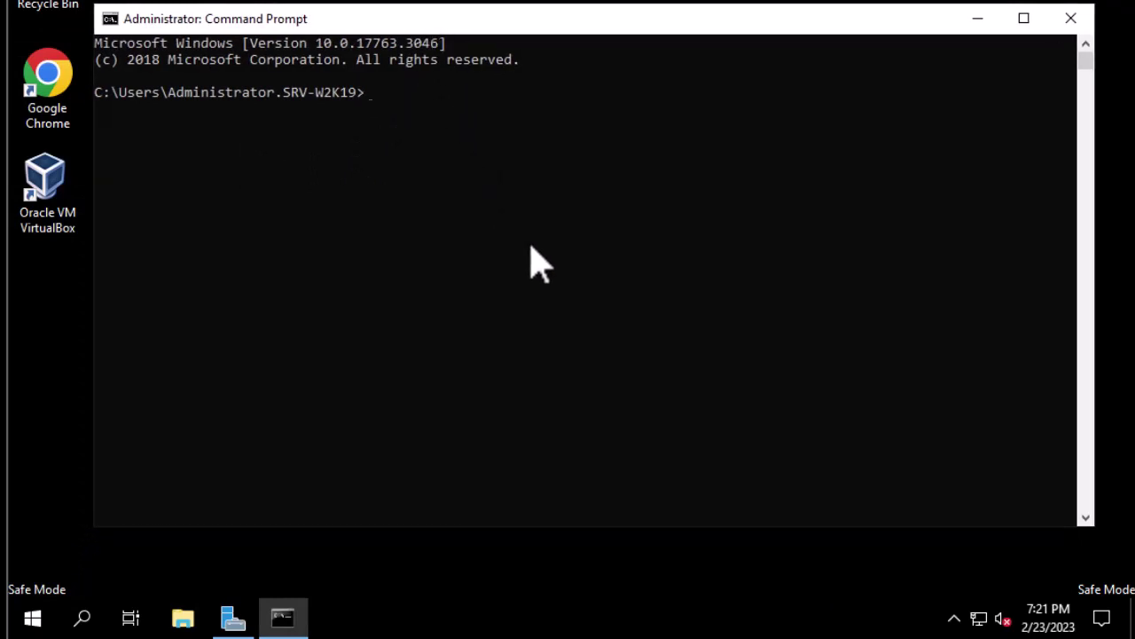
# - Run 'wbadmin get versions' to list the E: backups, including the 02/23/2023-19:05 version
pyautogui.write('wbadmin')
pyautogui.write('get versions')
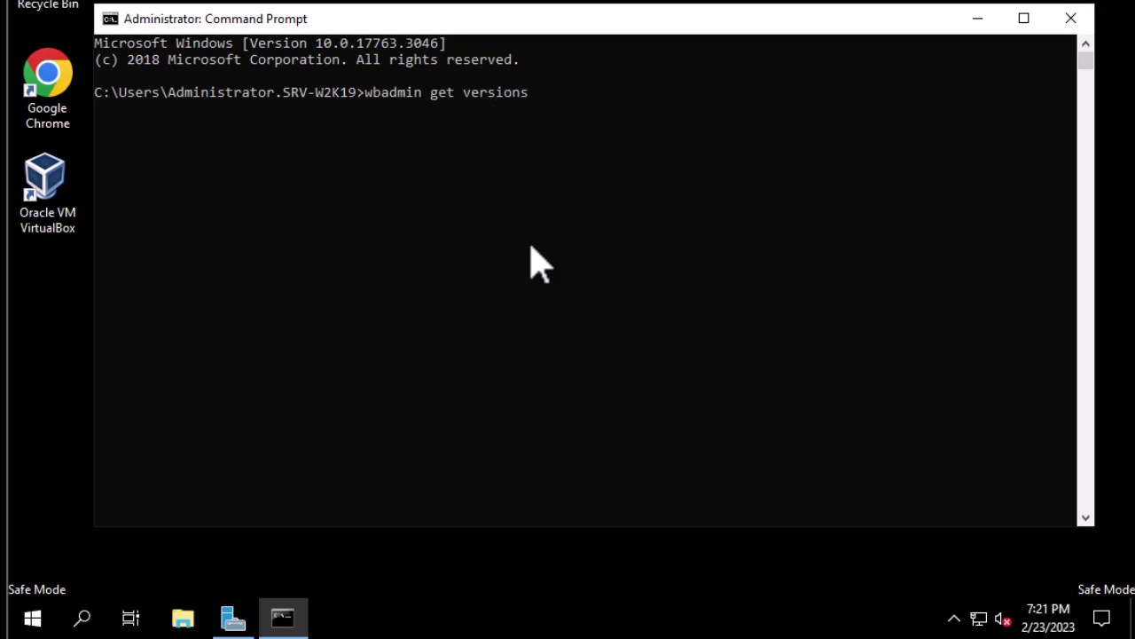
pyautogui.press('Return')
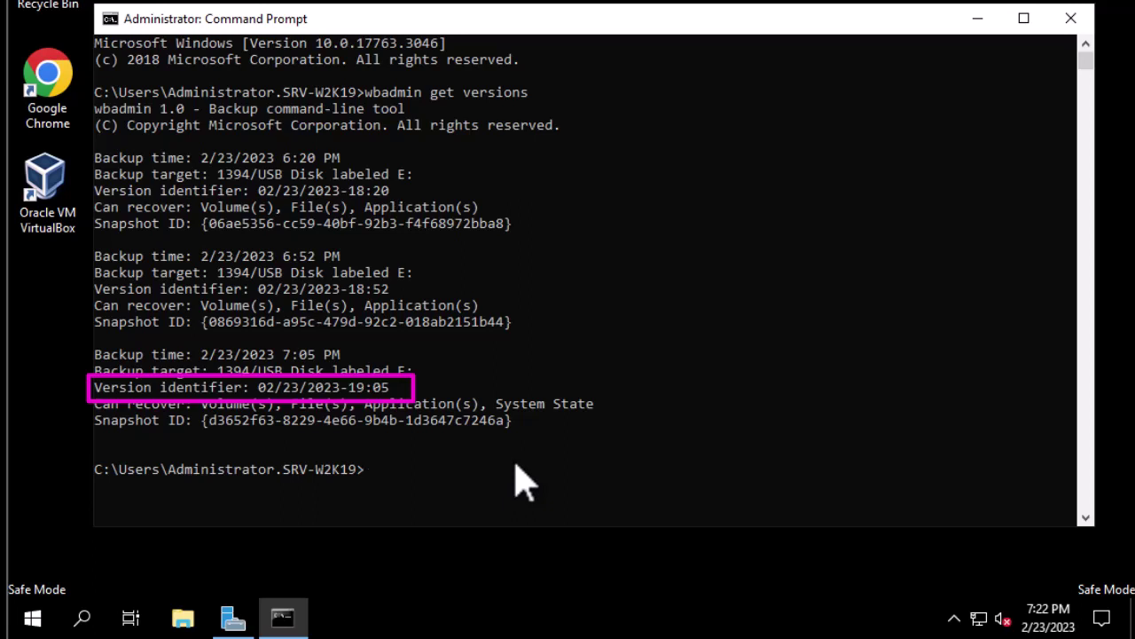
pyautogui.write('wbadmin start')
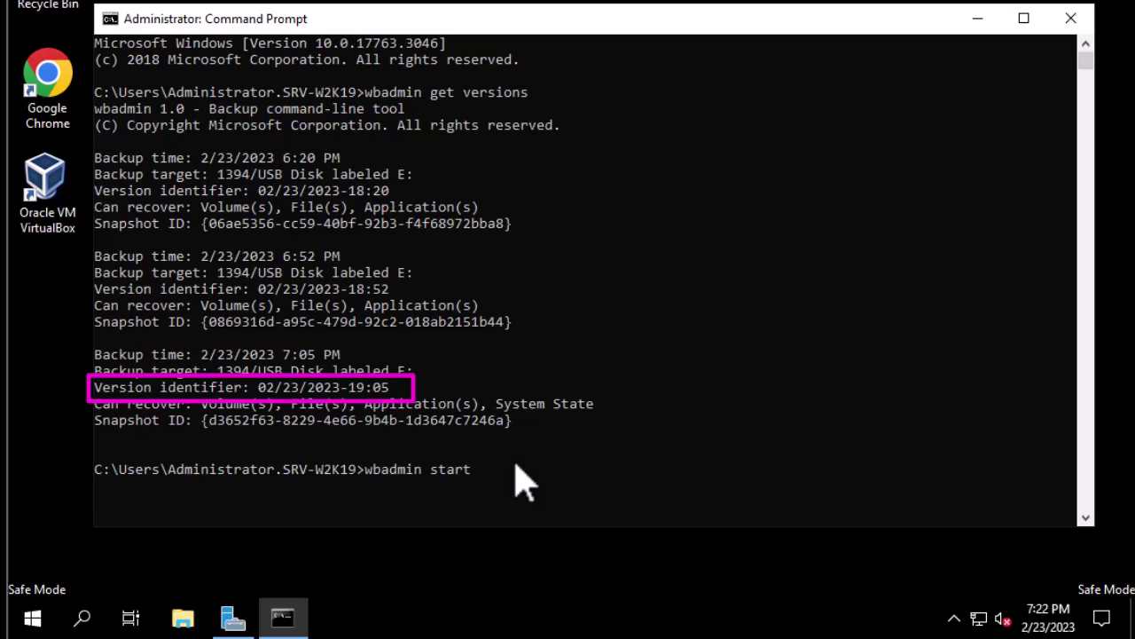
pyautogui.write(' syste')
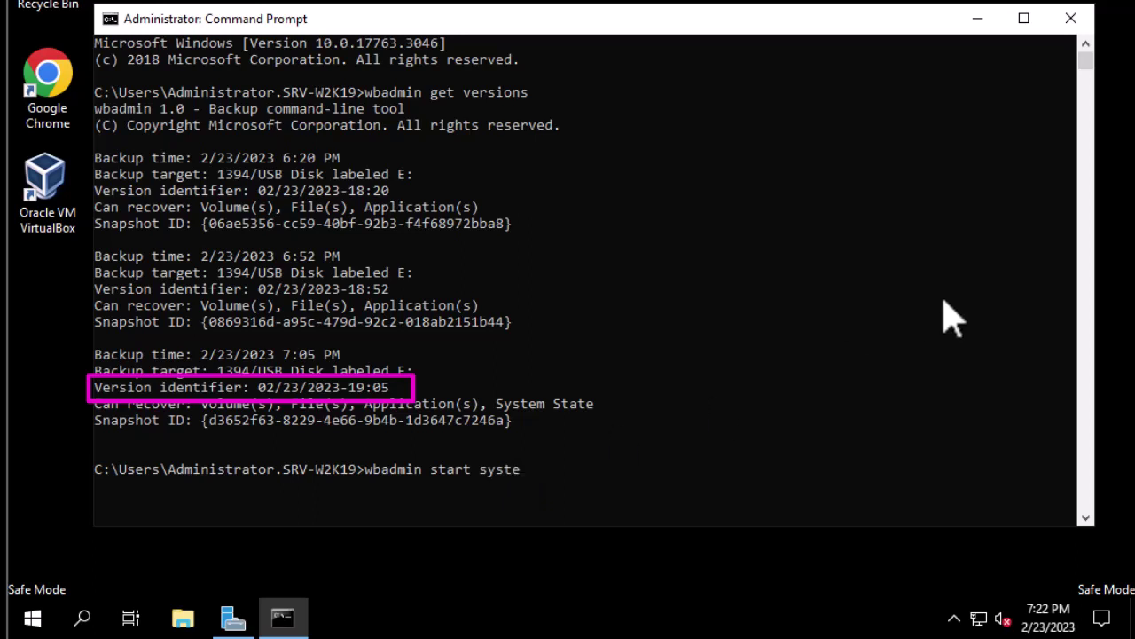
pyautogui.write('mstaterecove')
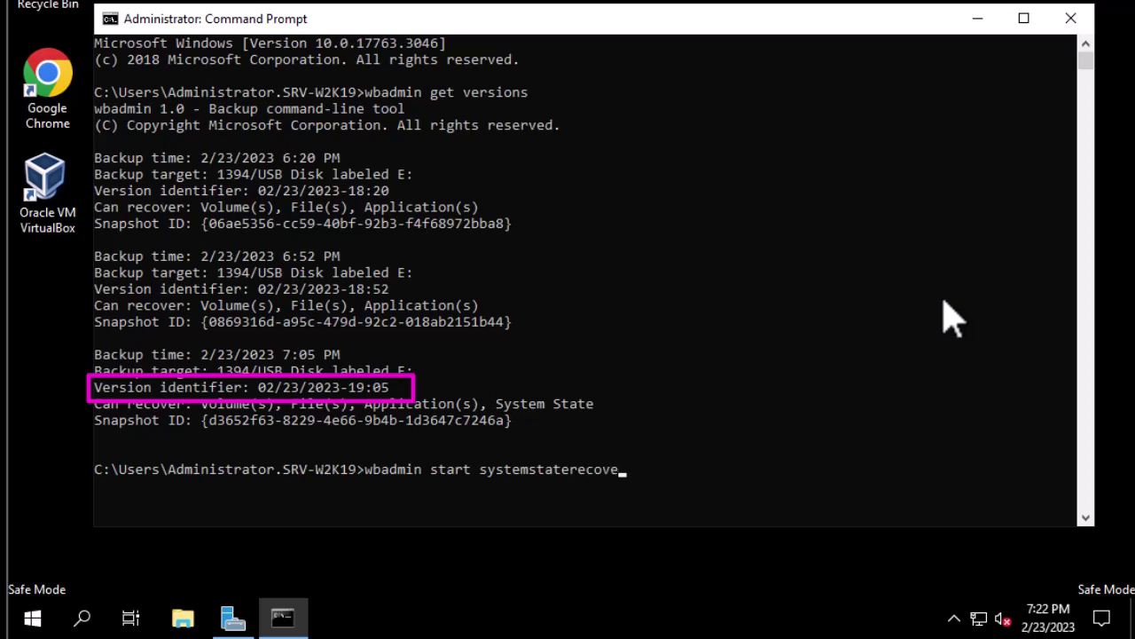
pyautogui.write('ry -version:02/23/2023')
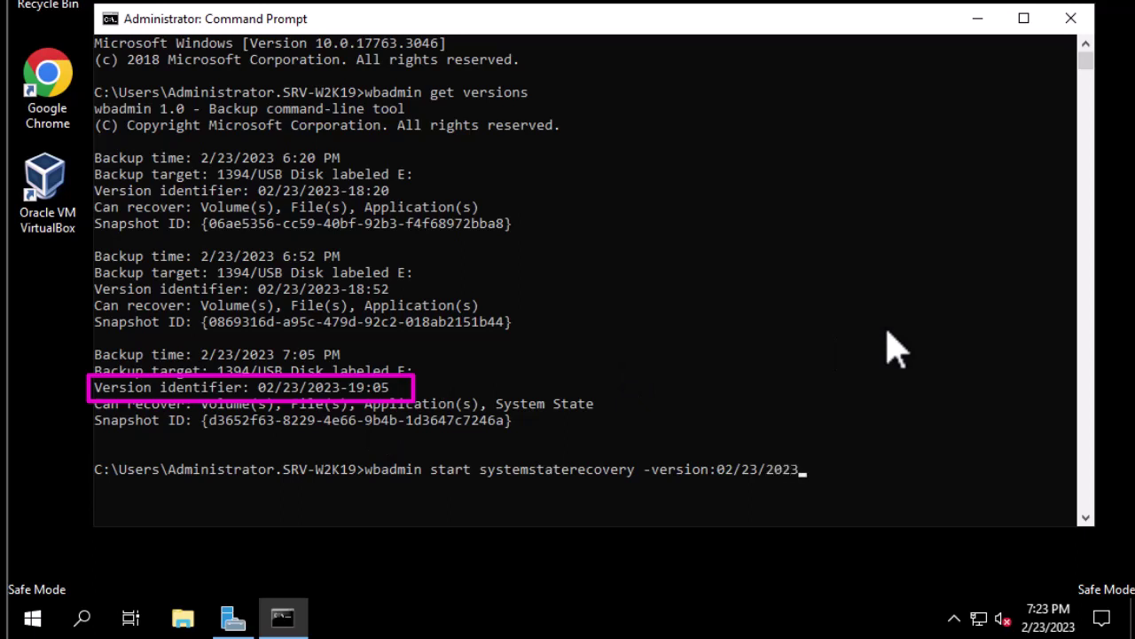
pyautogui.write('-19:05')
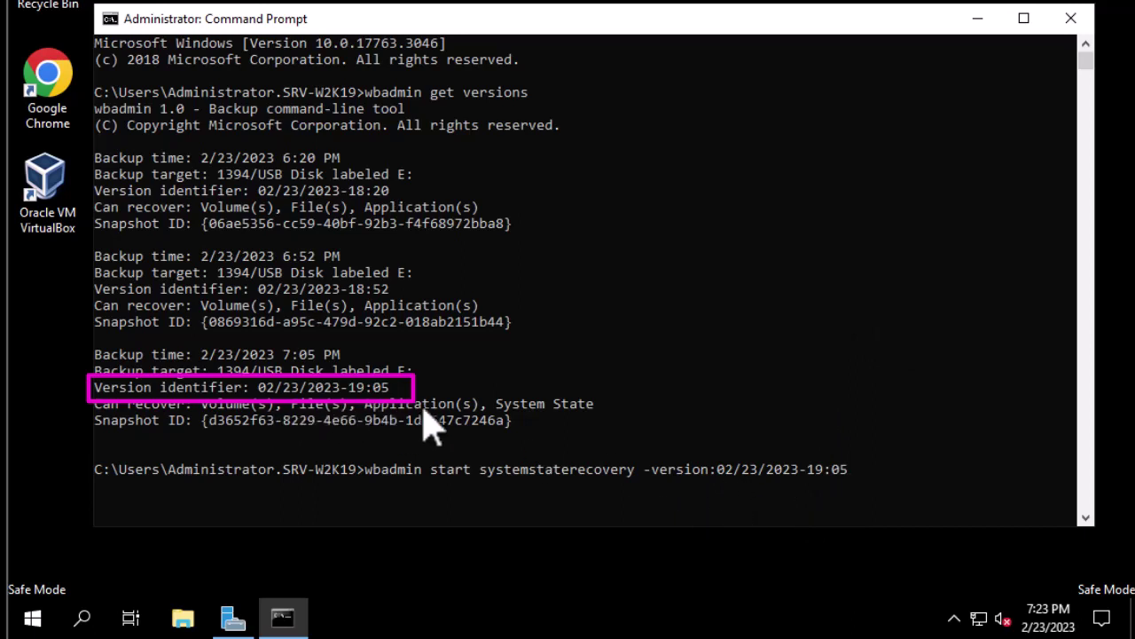
# - Start system state recovery from version 02/23/2023-19:05, answering y to both confirmation prompts
pyautogui.press('Return')
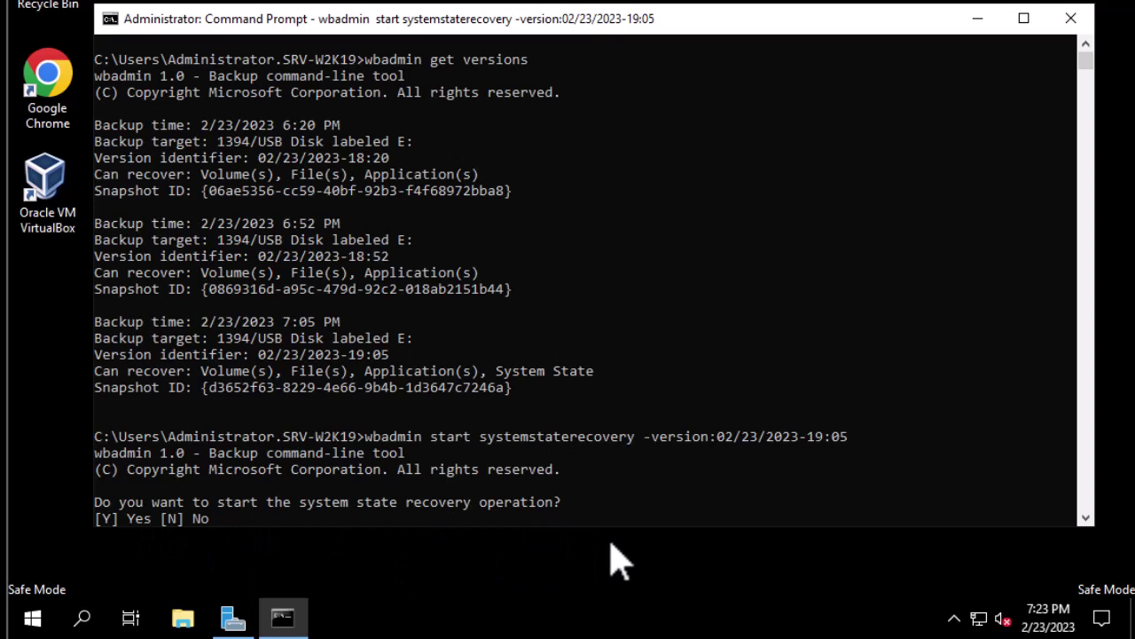
pyautogui.write('y')
pyautogui.press('Return')
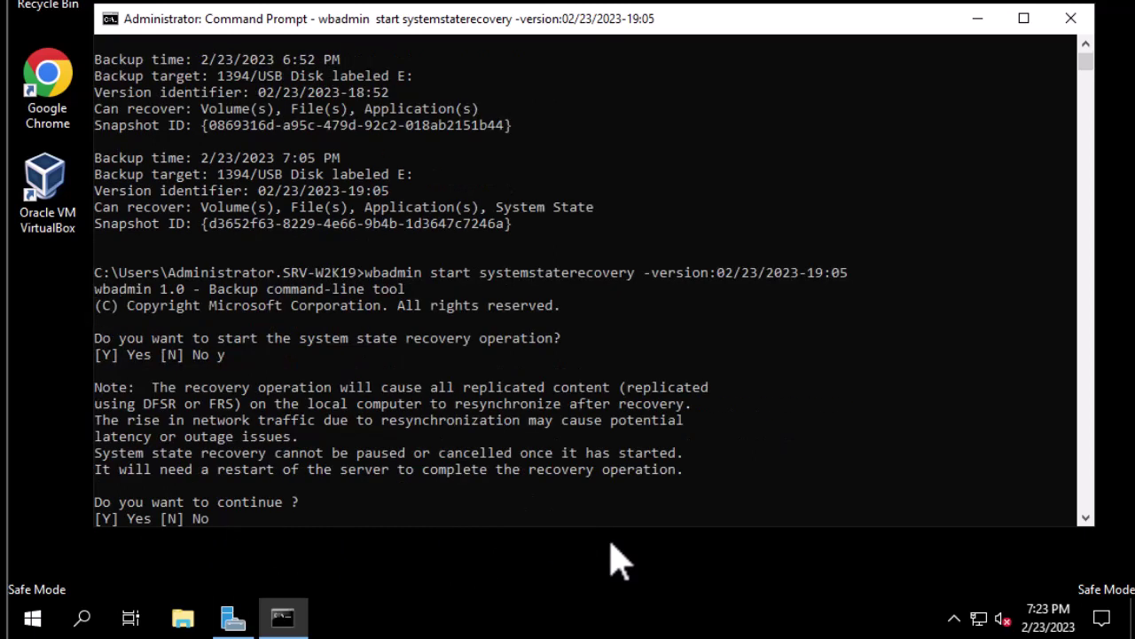
pyautogui.write('y')
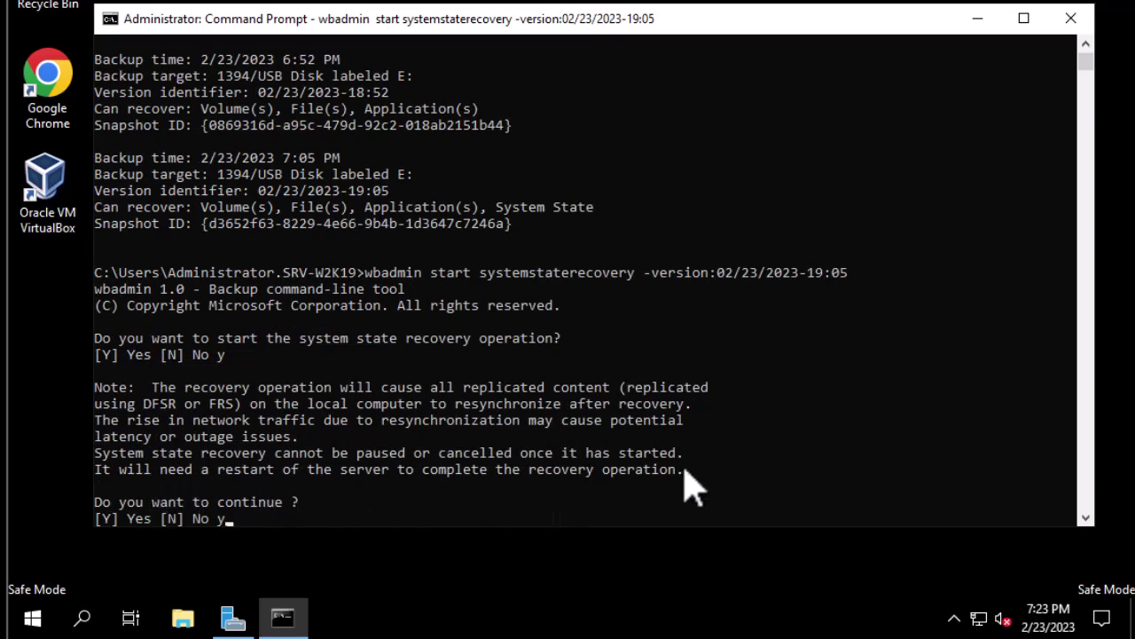
pyautogui.press('Return')
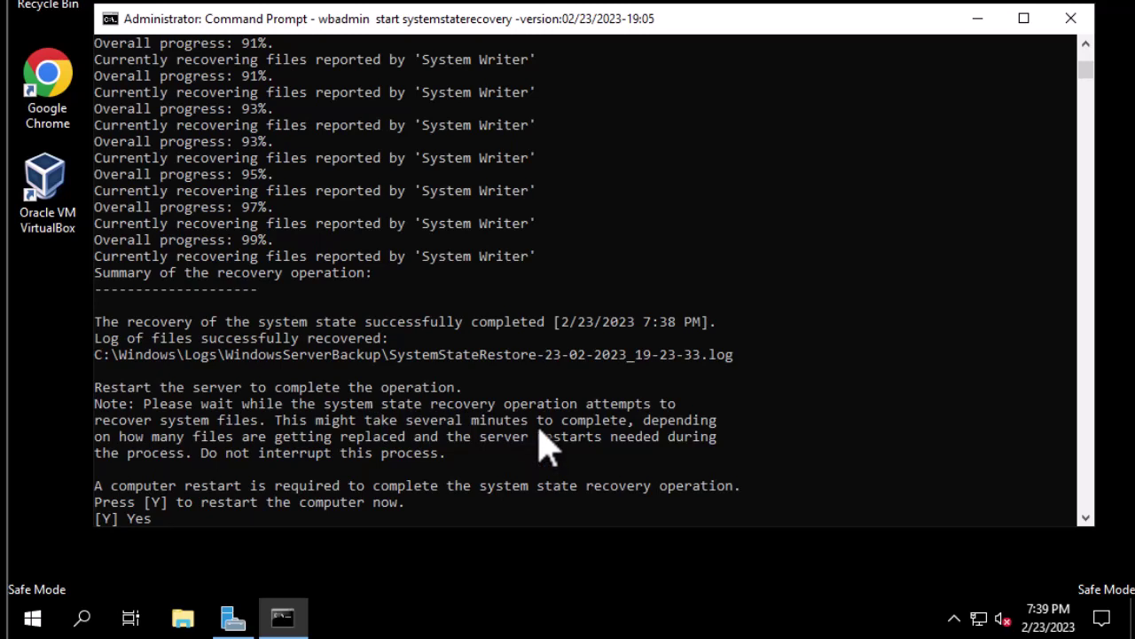
# - After recovery completes, answer n and then y at the prompts to restart the server
pyautogui.write('n')
pyautogui.press('Return')
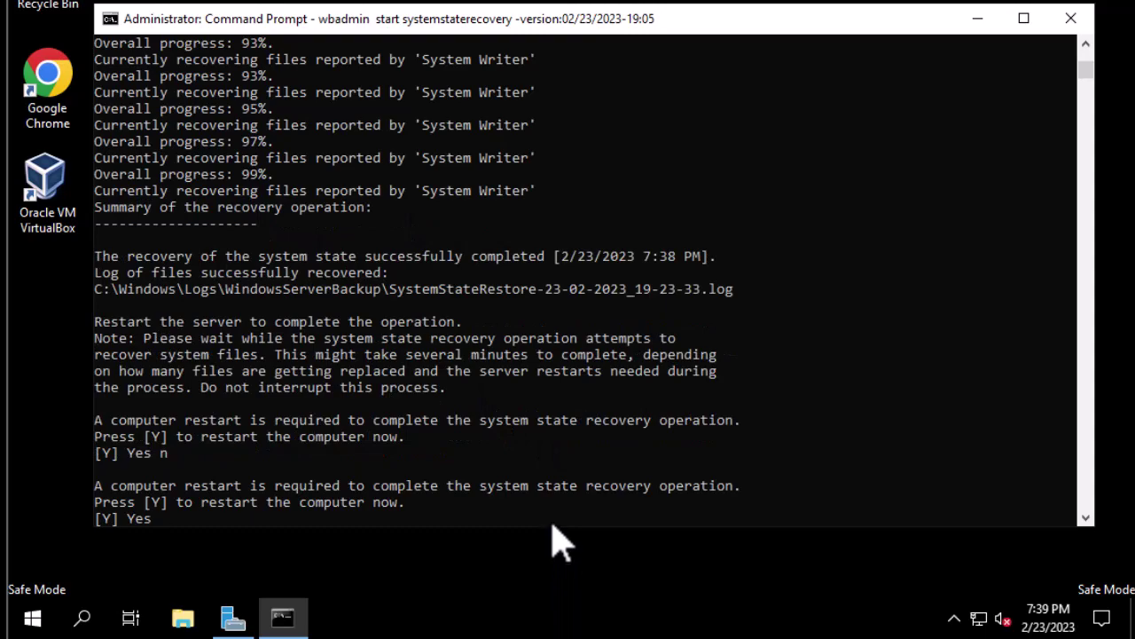
pyautogui.write('y')
pyautogui.press('Return')
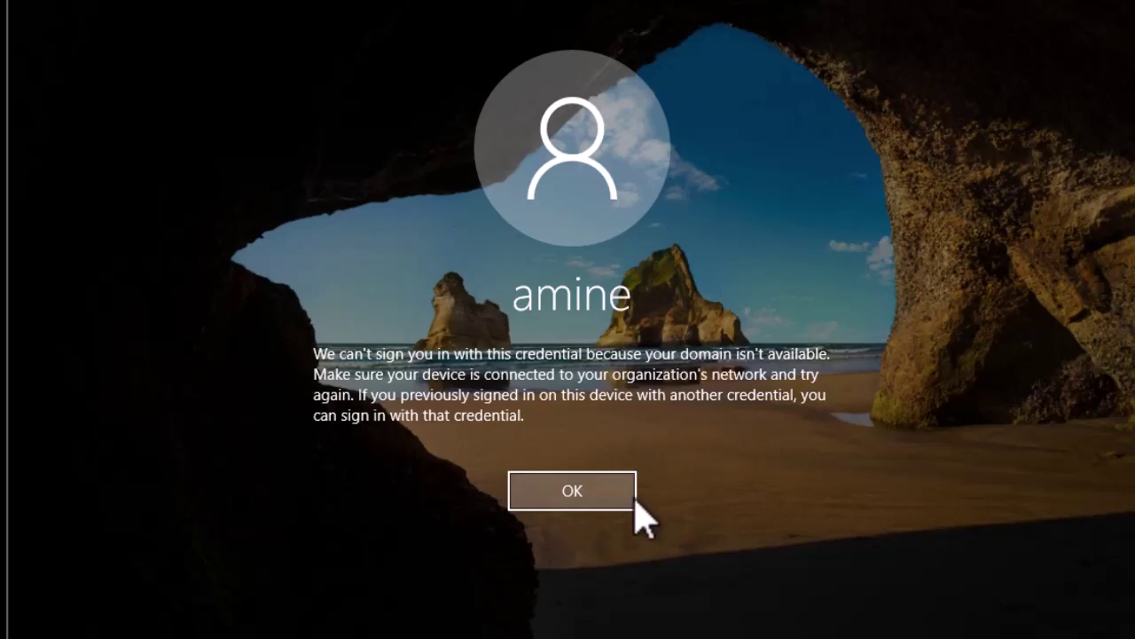
# - Dismiss the domain-unavailable message and sign in as local administrator with its password
pyautogui.click(572, 495)
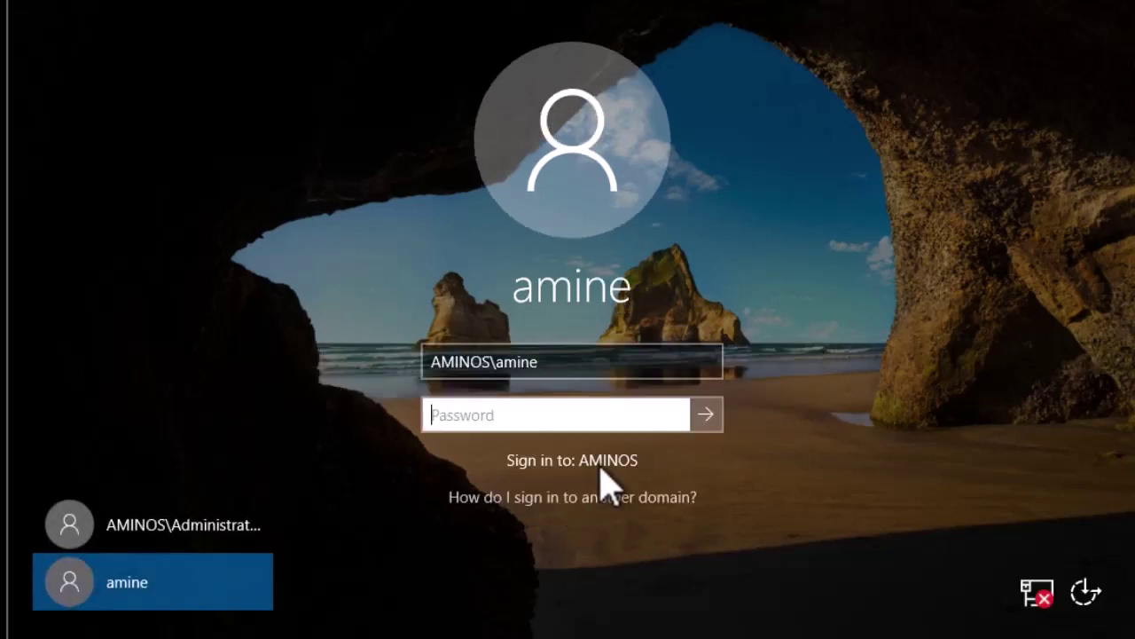
pyautogui.click(562, 375)
pyautogui.hotkey('ctrl', 'a')
pyautogui.write('a')
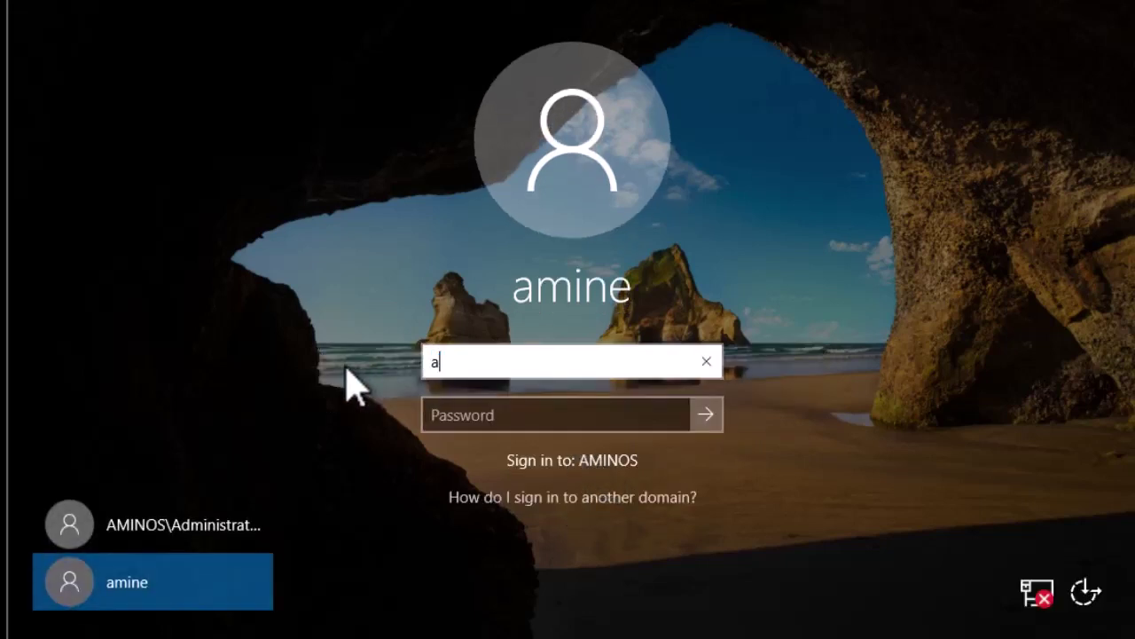
pyautogui.write('dministrator')
pyautogui.press('Tab')
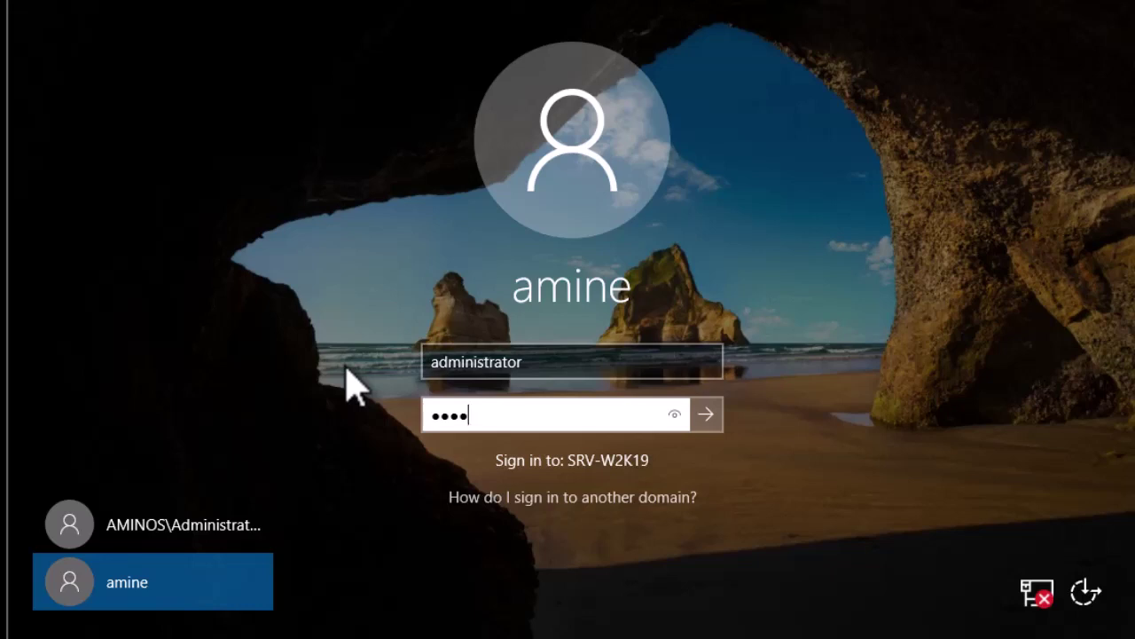
pyautogui.press('Return')
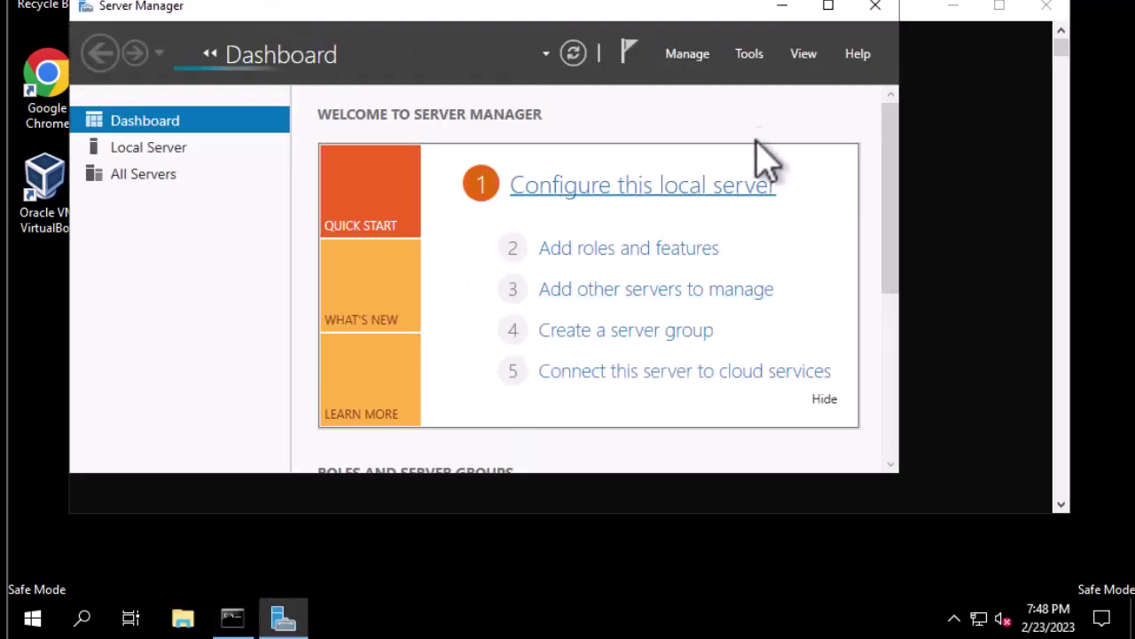
# - Minimize Server Manager and acknowledge the completed recovery to close the wbadmin console
pyautogui.click(786, 6)
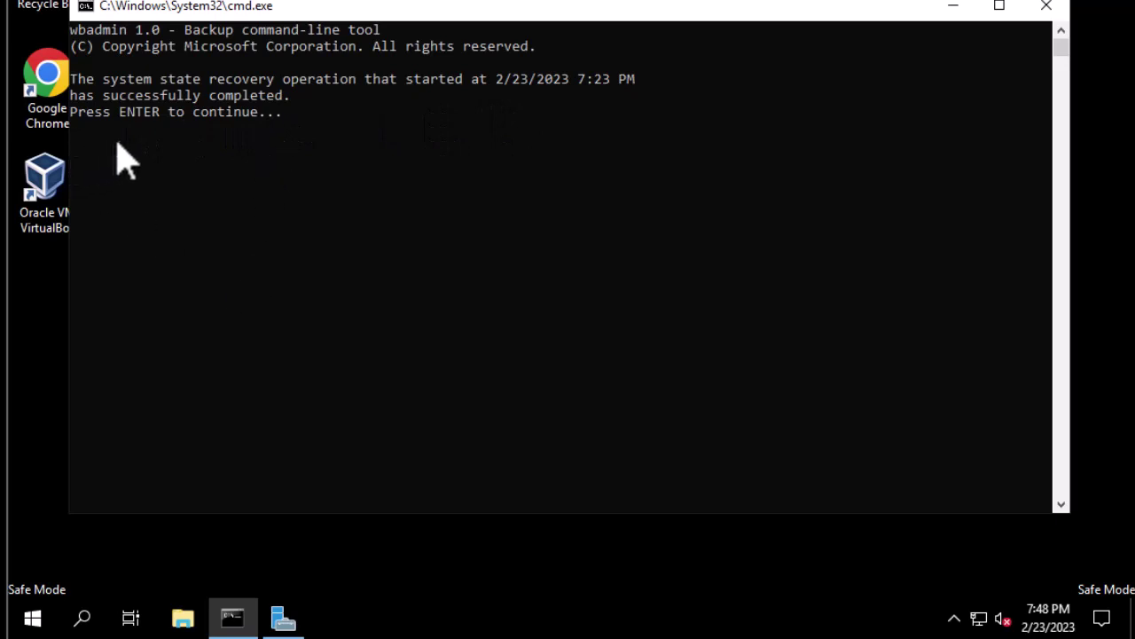
pyautogui.press('Return')
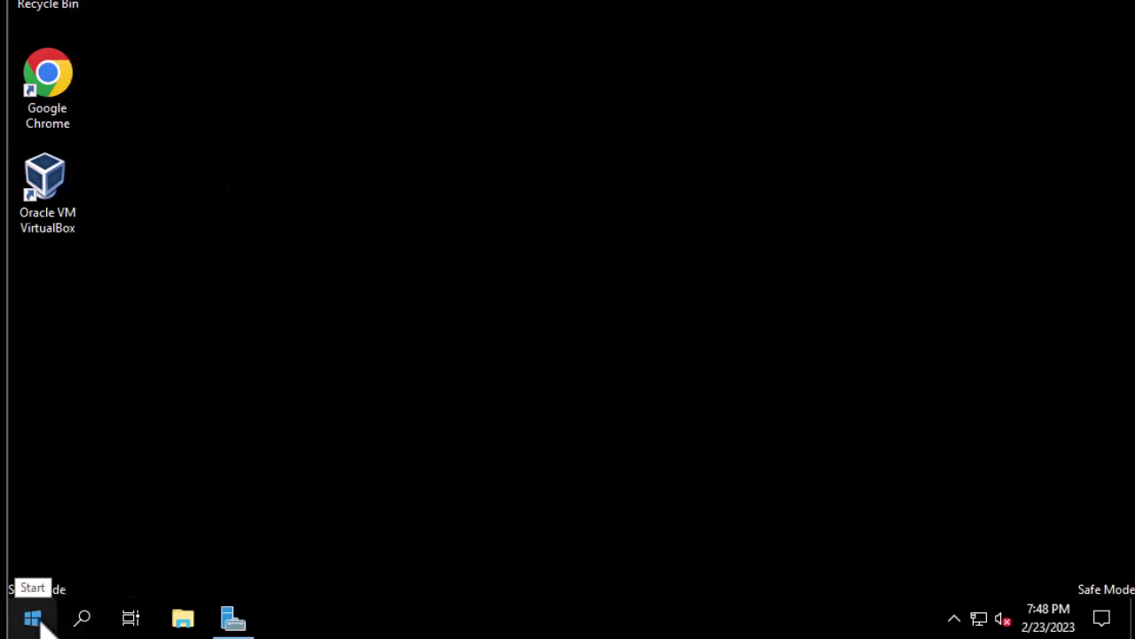
# - Run msconfig, clear Safe boot on the Boot tab, save it, and restart the server
pyautogui.rightClick(35, 621)
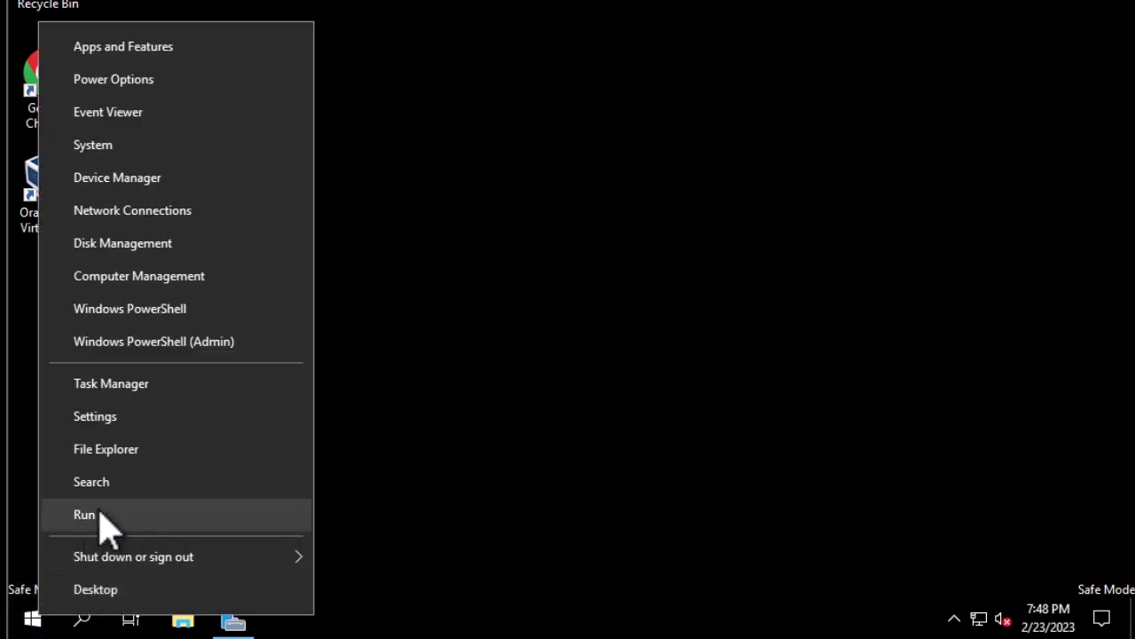
pyautogui.click(98, 515)
pyautogui.click(182, 552)
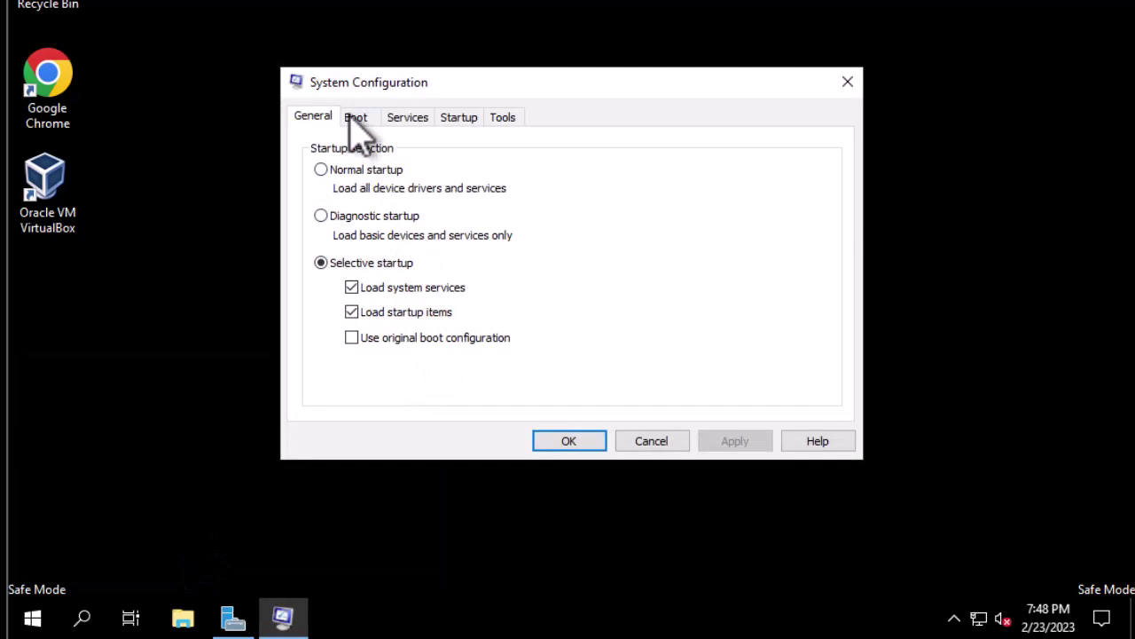
pyautogui.click(348, 116)
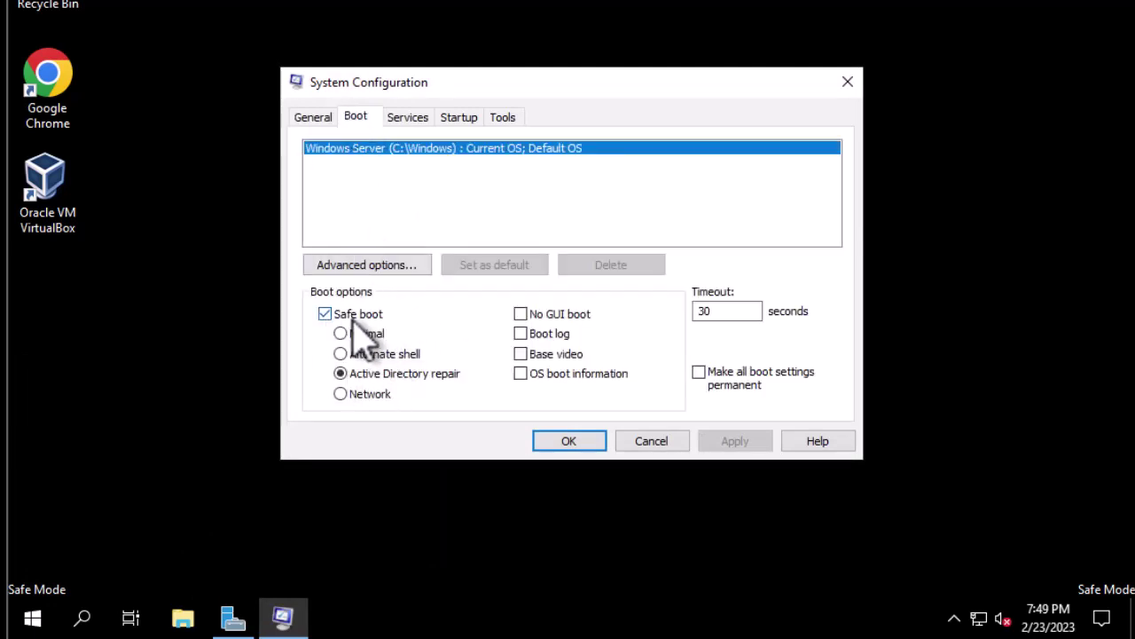
pyautogui.click(325, 314)
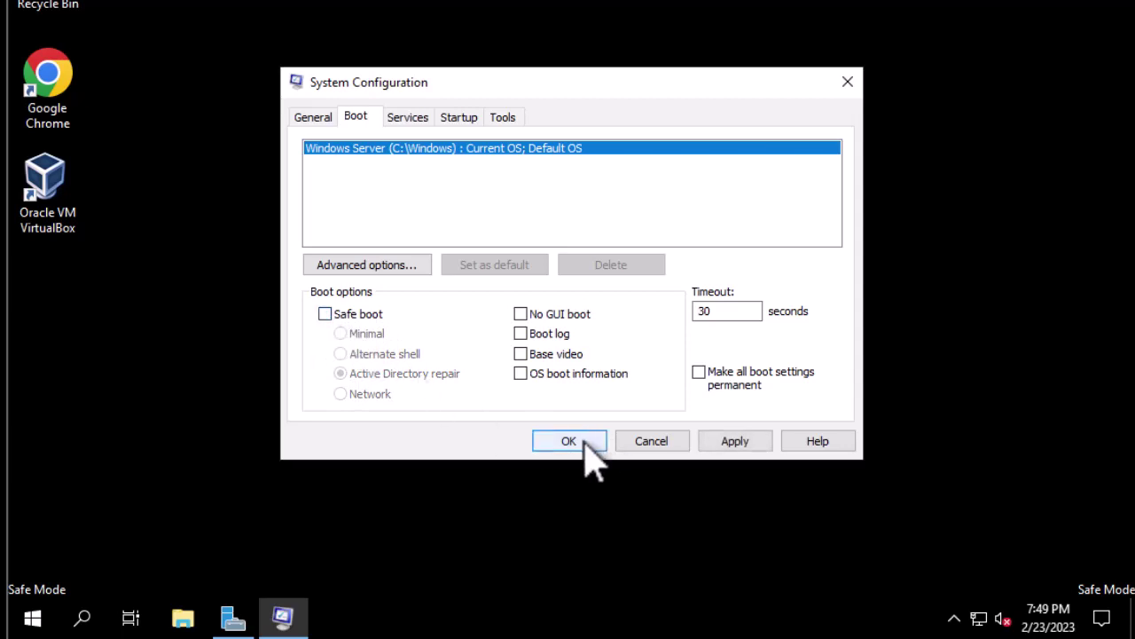
pyautogui.click(585, 445)
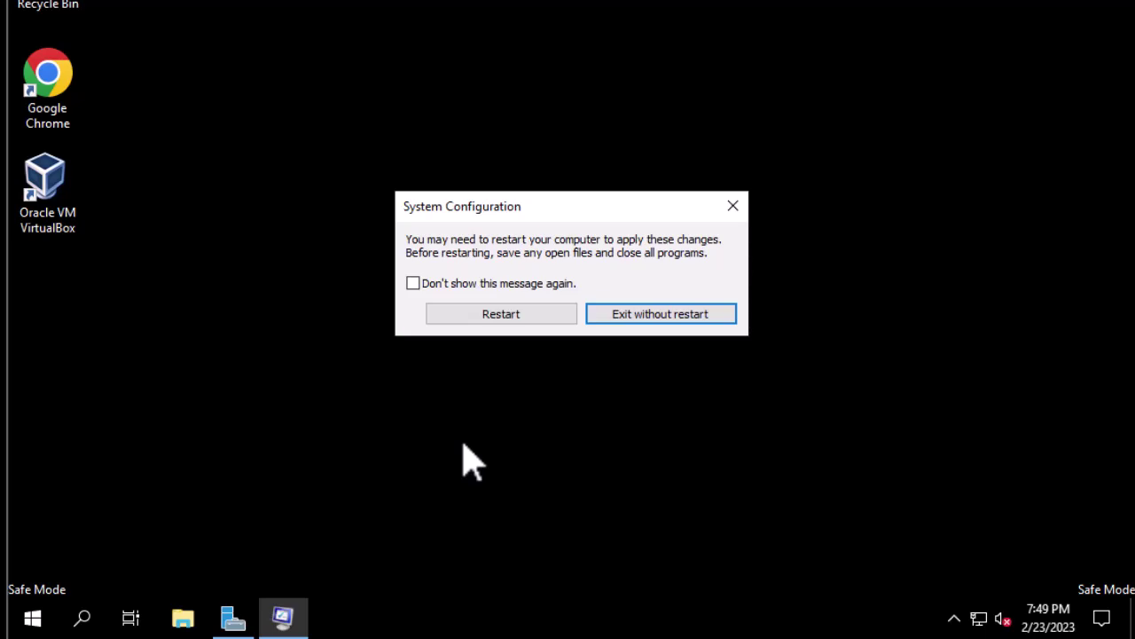
pyautogui.click(511, 314)
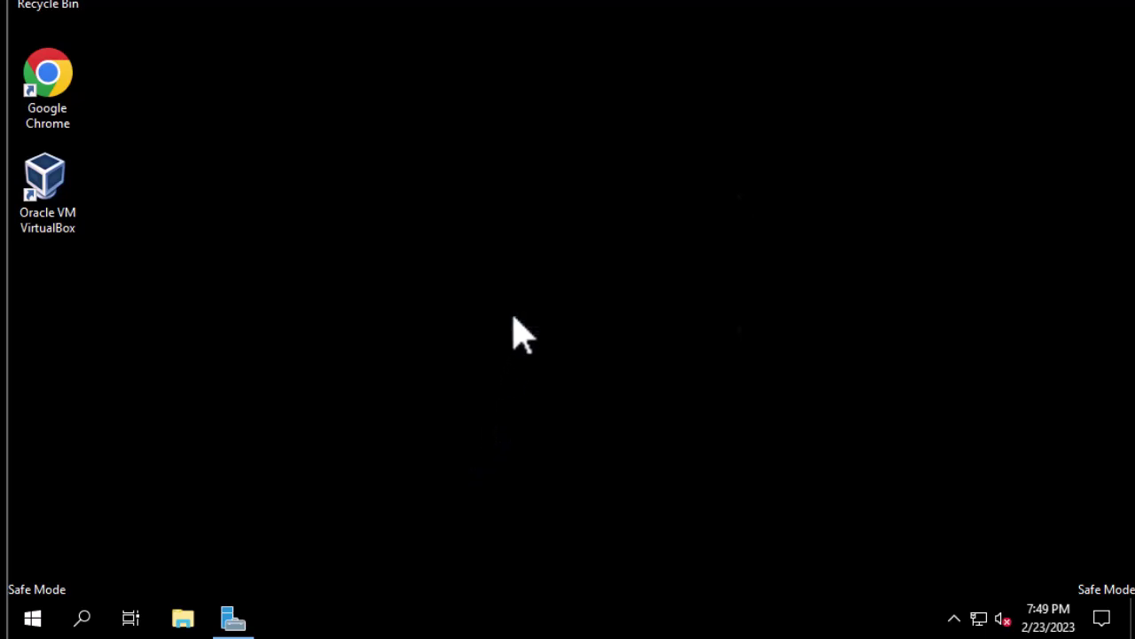
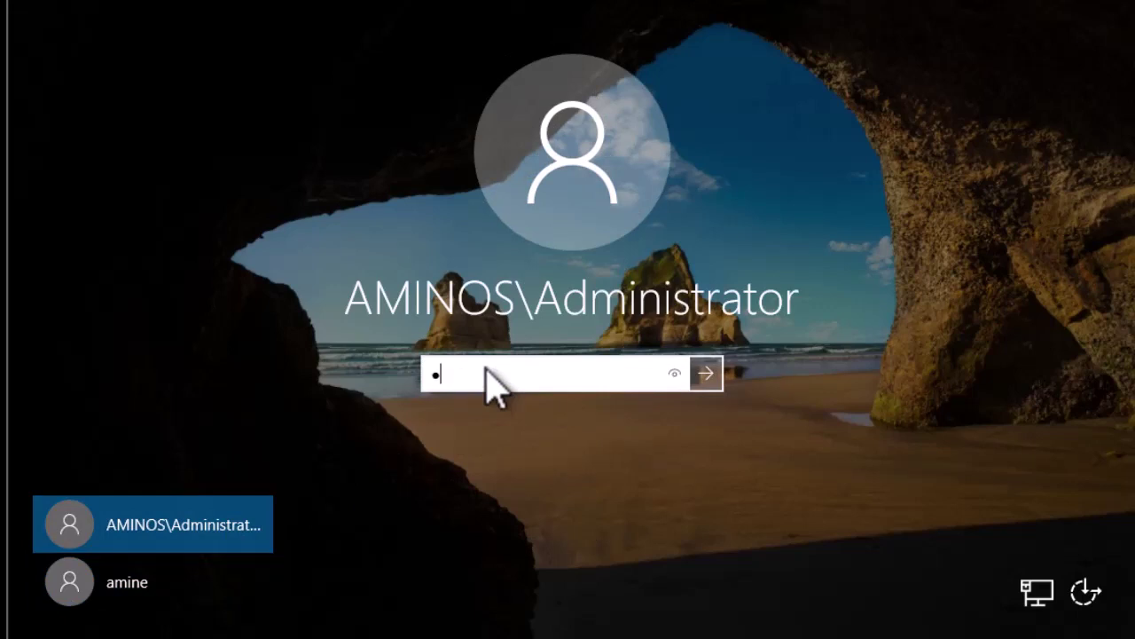
# - Enter the AMINOS\Administrator account password to sign in to the server
pyautogui.write('****')
pyautogui.press('Return')
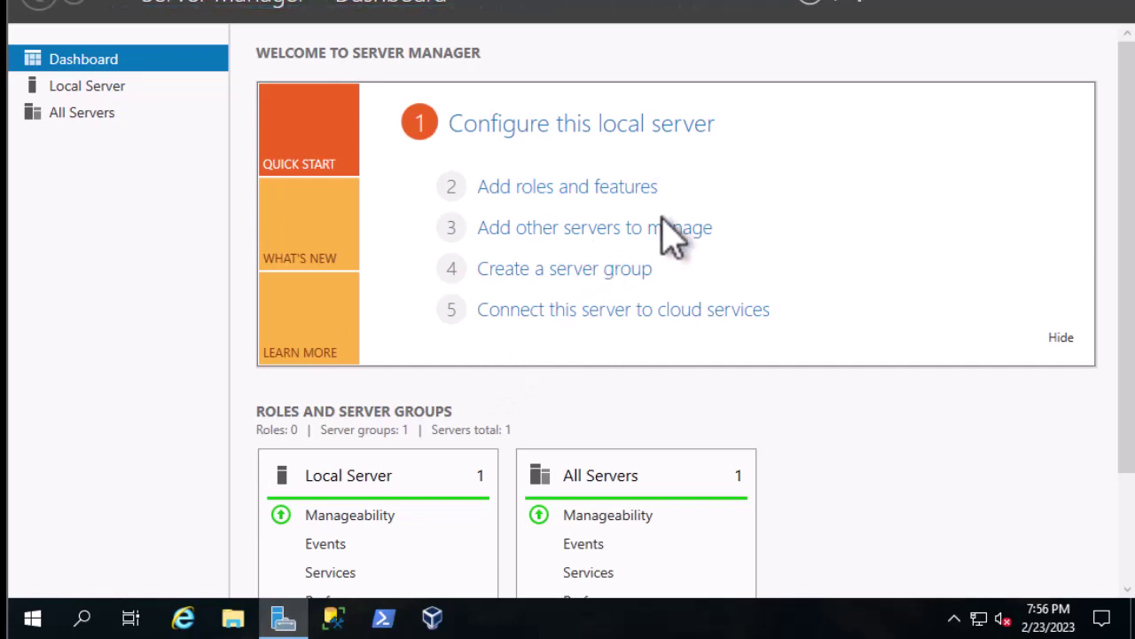
# - Launch Active Directory Users and Computers from Tools and browse aminos.local > Sales to list SalesPerson1–3
pyautogui.click(986, 13)
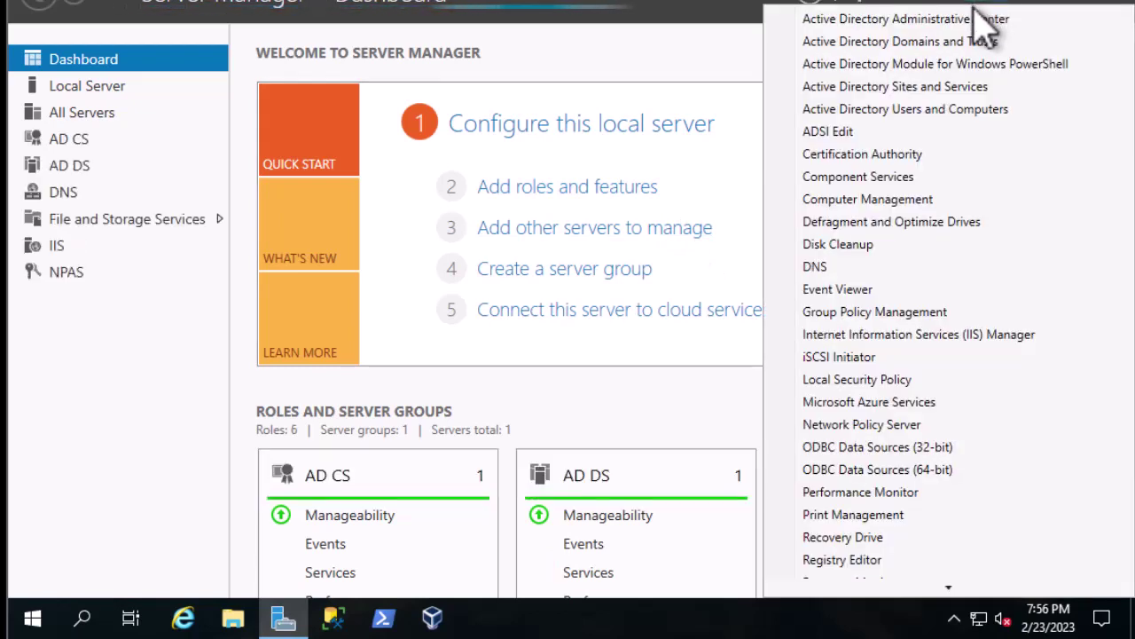
pyautogui.click(926, 125)
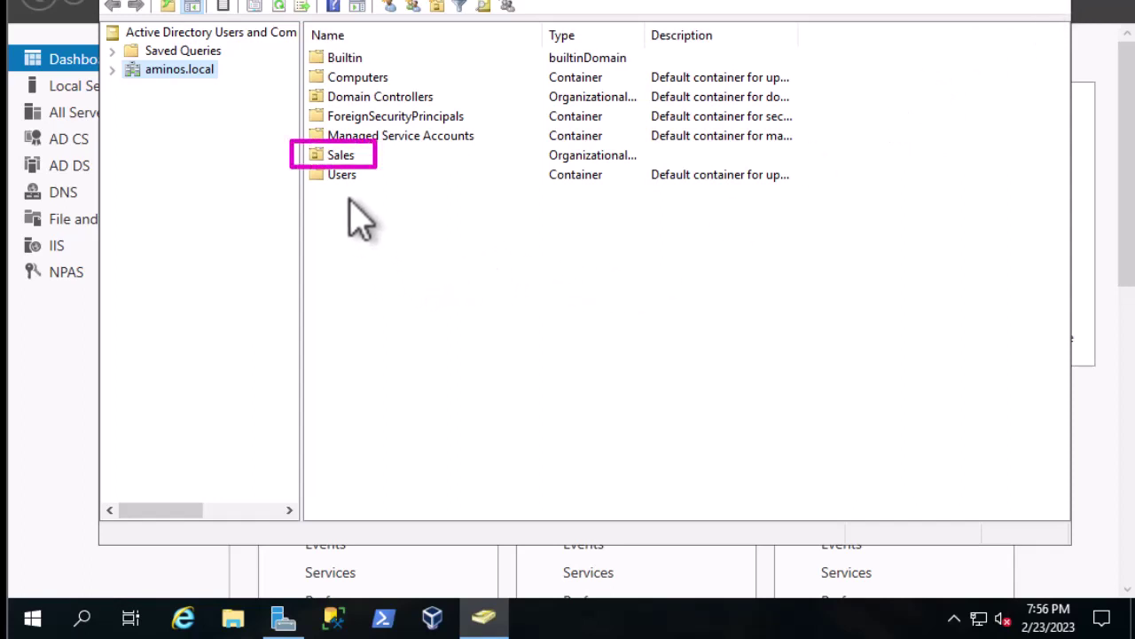
pyautogui.click(112, 69)
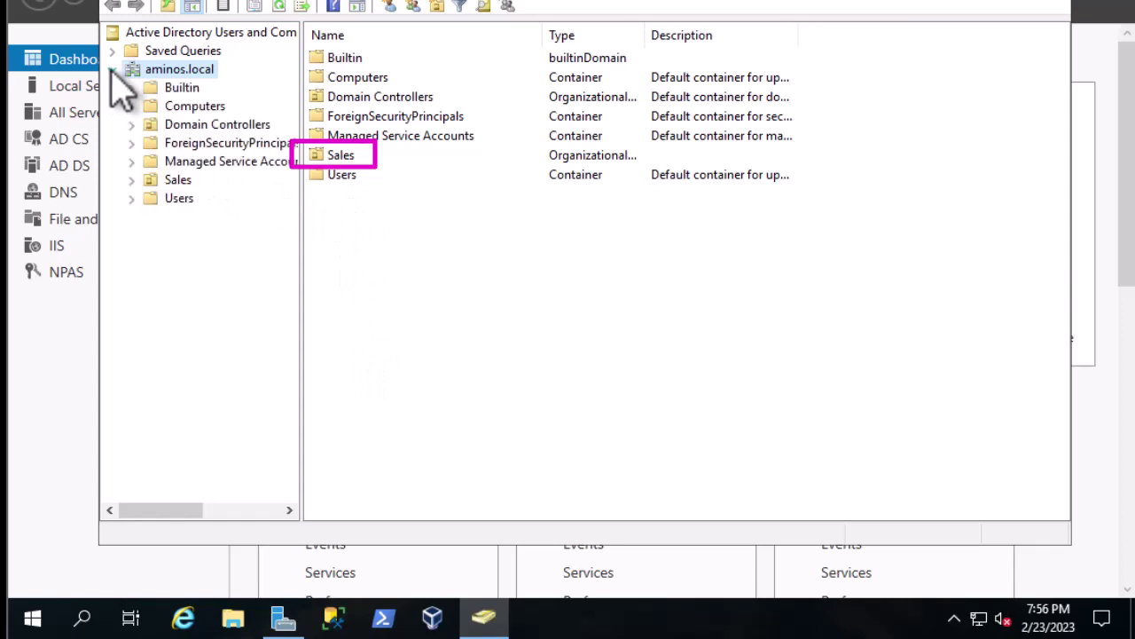
pyautogui.click(156, 179)
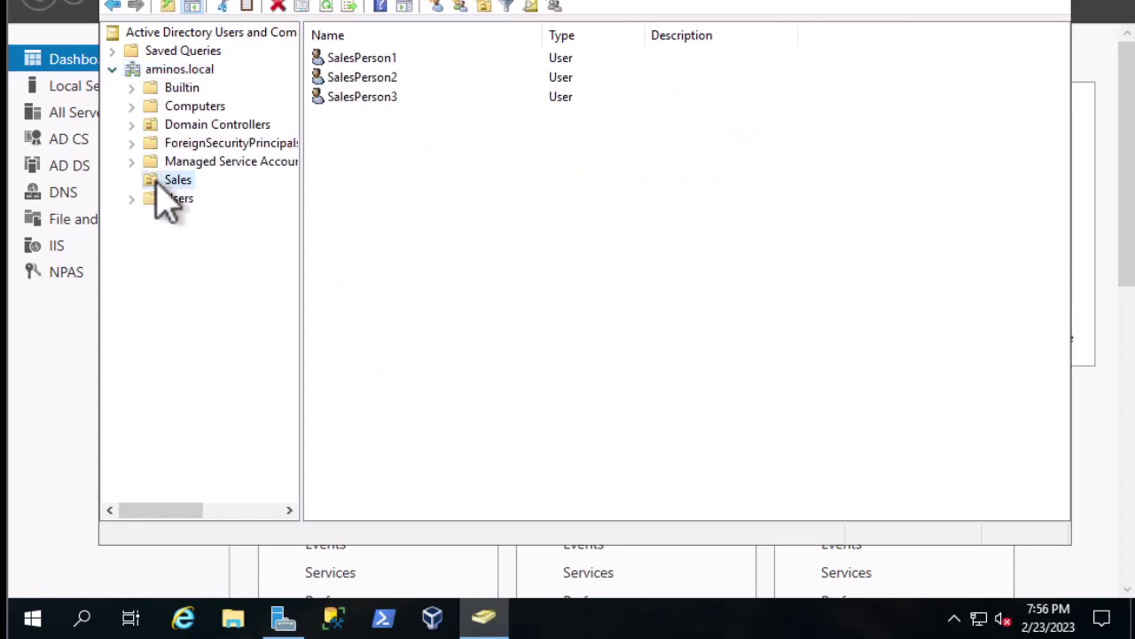